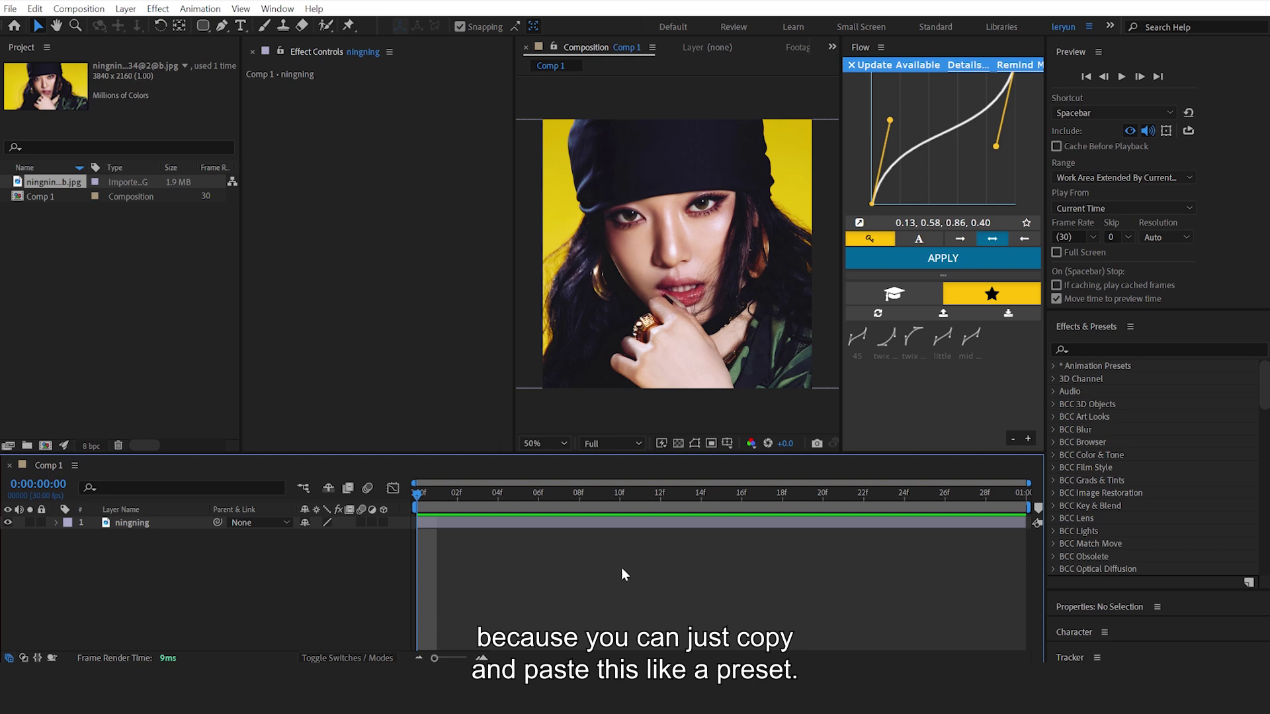
# - Rename the photo layer to 'edit'
pyautogui.moveTo(476, 504); pyautogui.dragTo(442, 554)
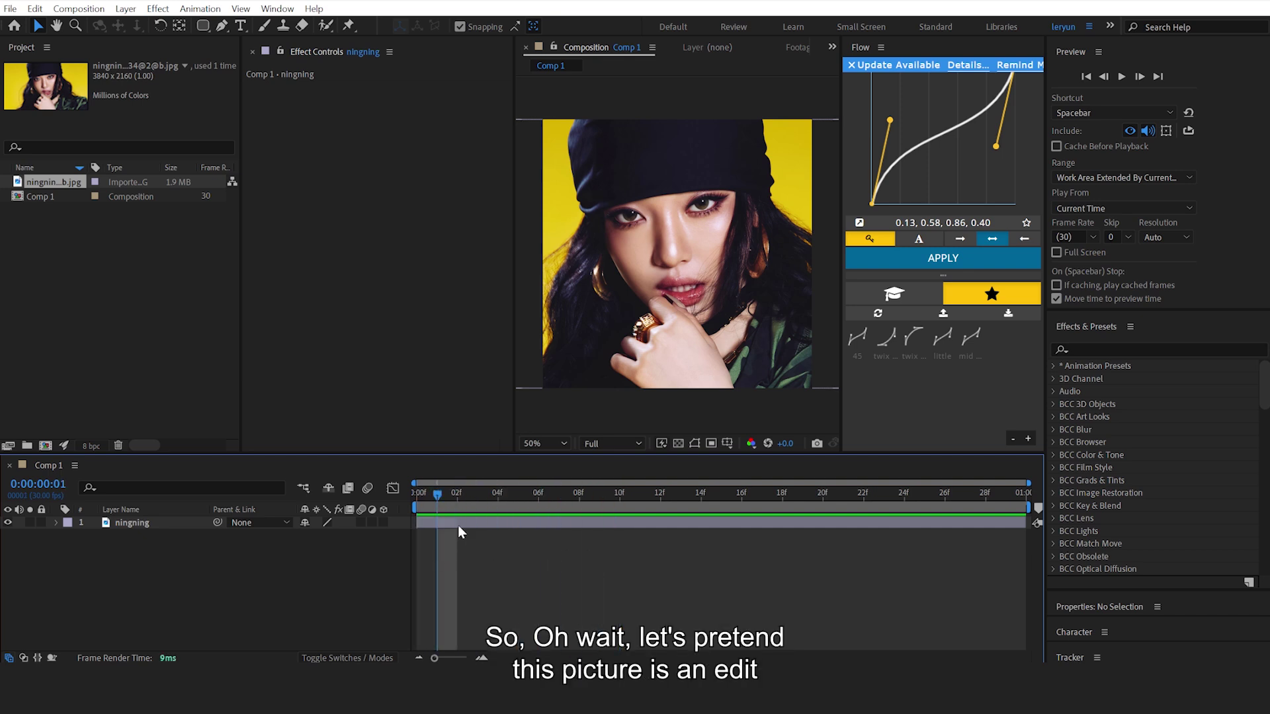
pyautogui.click(459, 526)
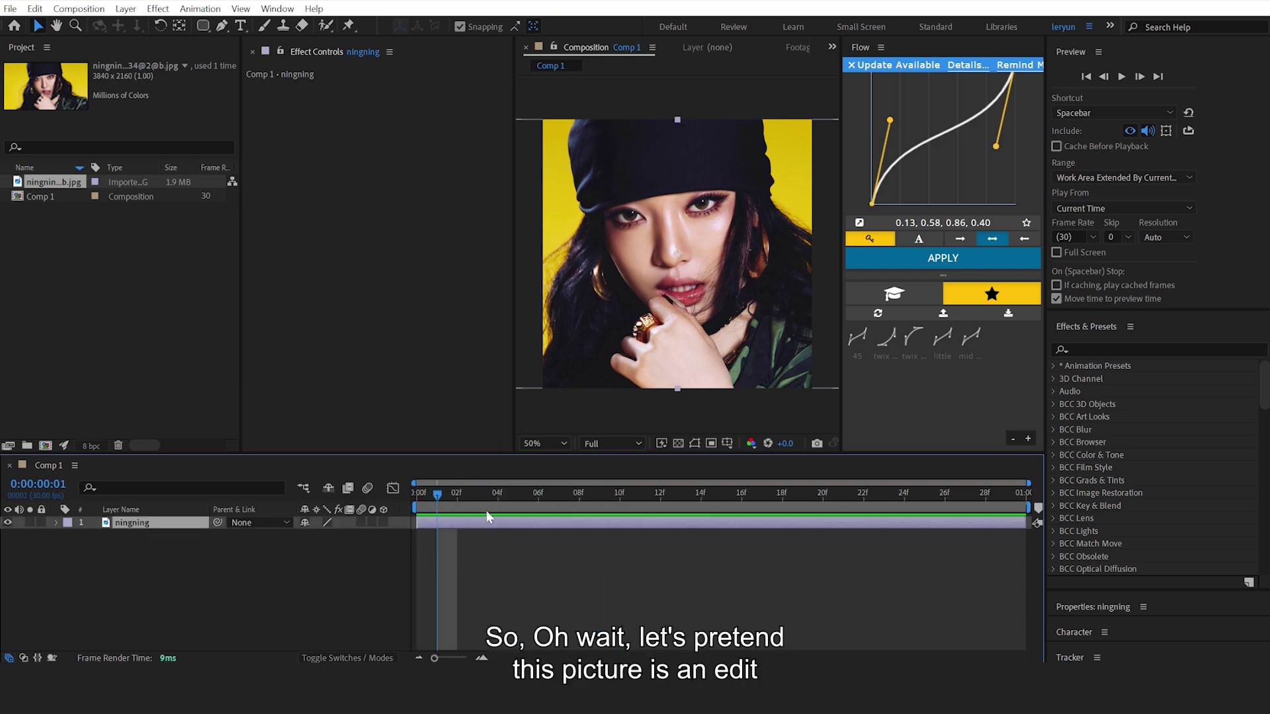
pyautogui.rightClick(149, 532)
pyautogui.click(211, 480)
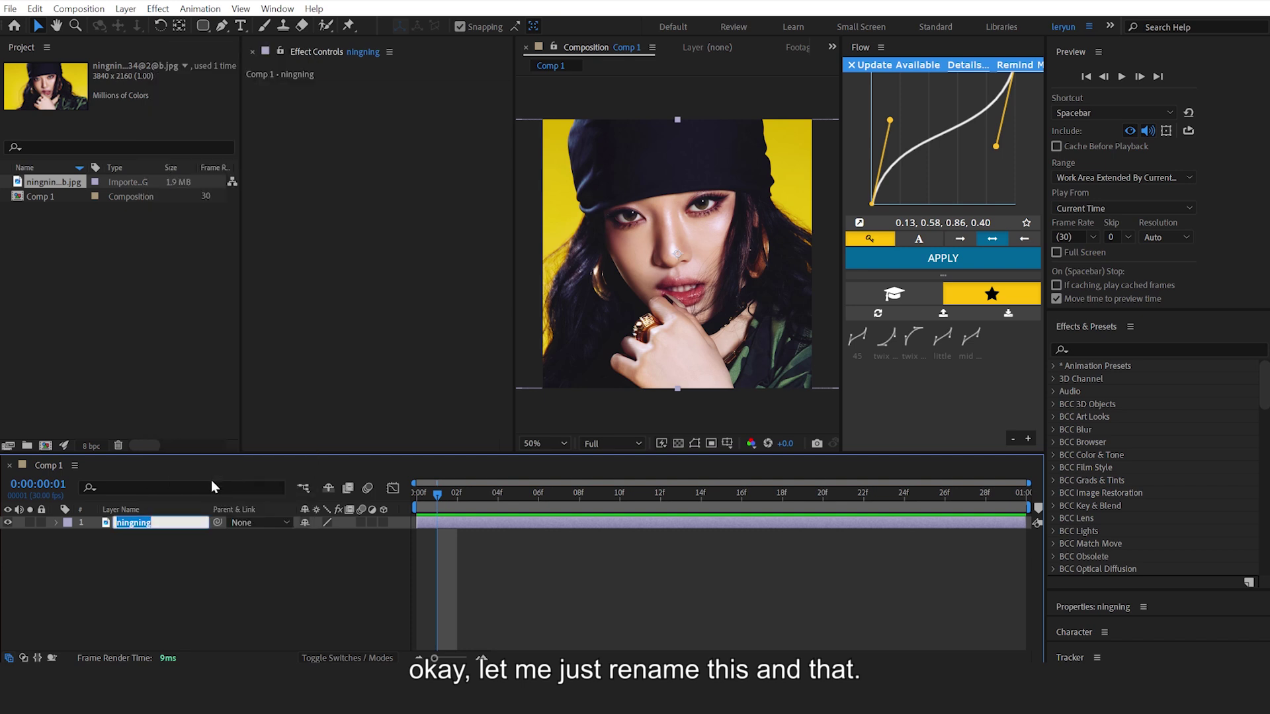
pyautogui.write('edit')
pyautogui.press('Return')
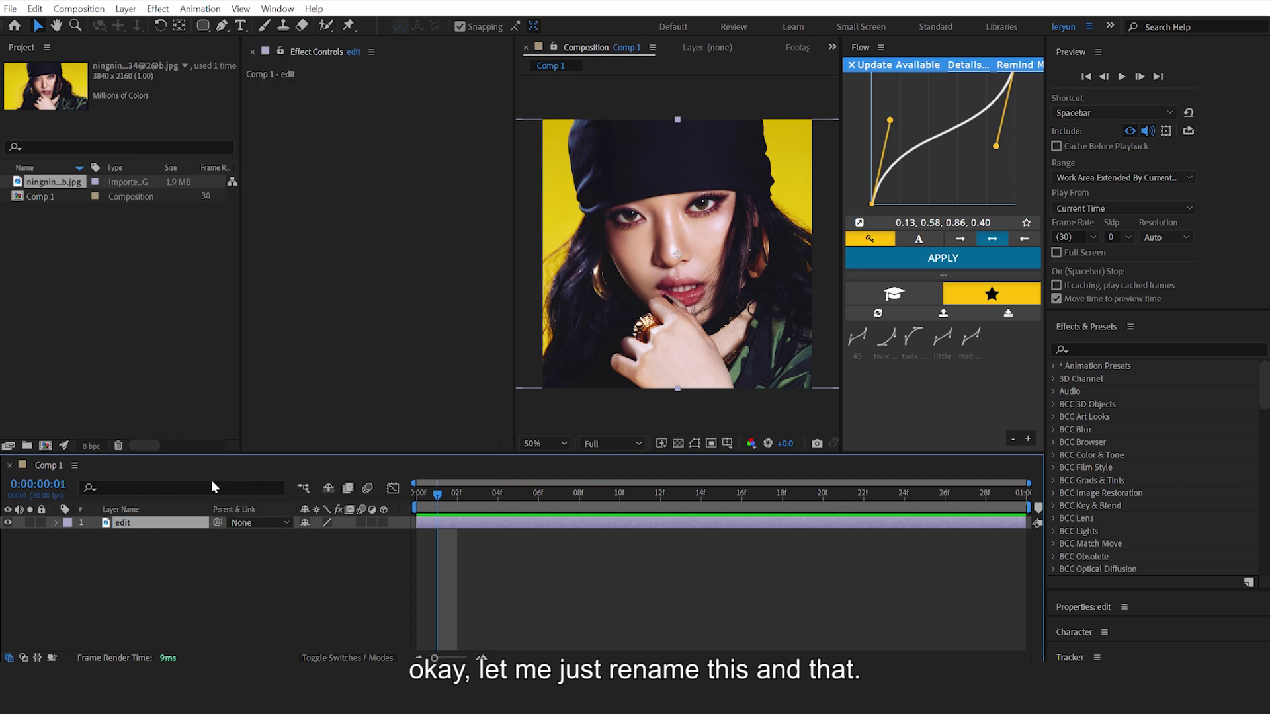
pyautogui.click(489, 550)
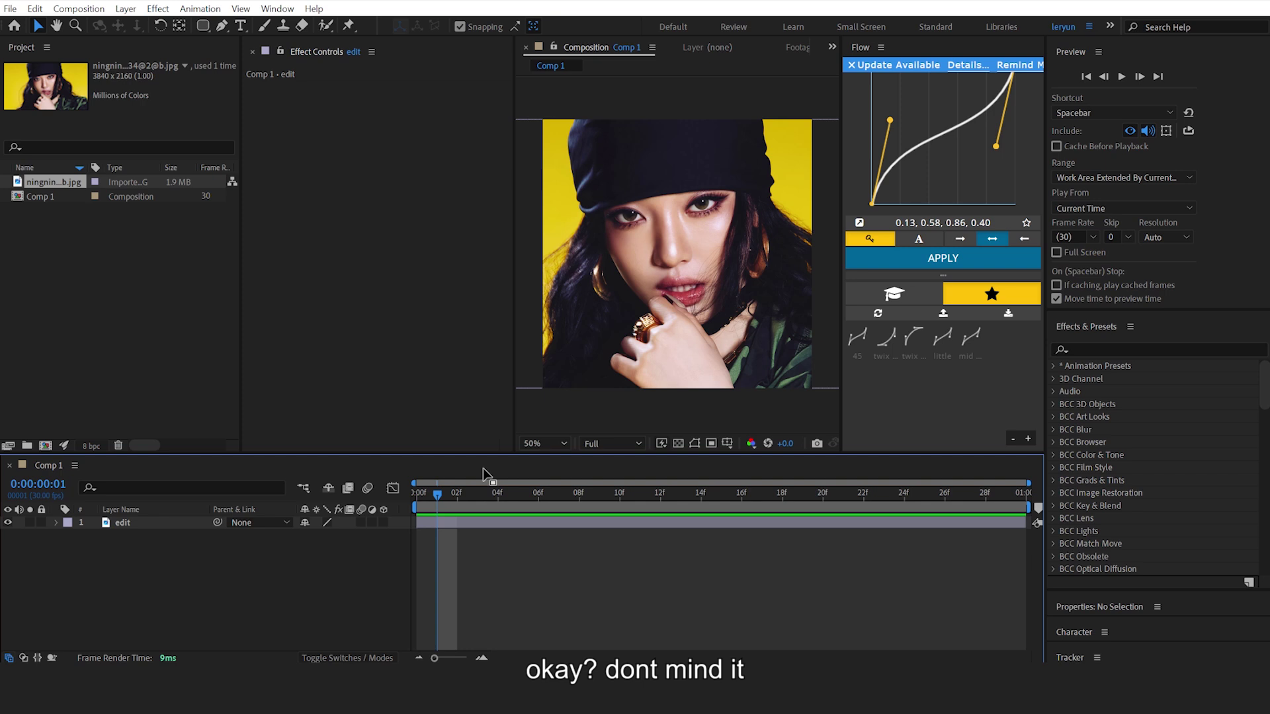
# - Add a new Shape Layer above it via Layer > New > Shape Layer, with the time indicator at frame 4
pyautogui.click(126, 9)
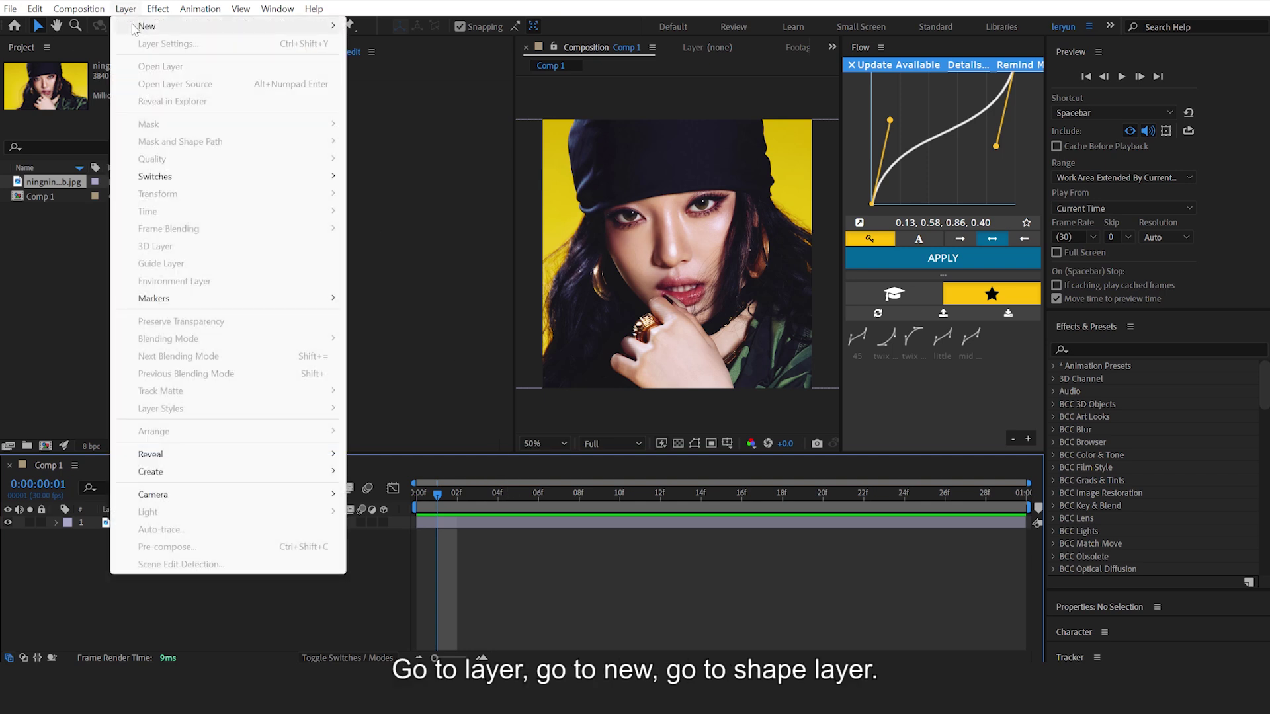
pyautogui.moveTo(142, 26)
pyautogui.click(433, 115)
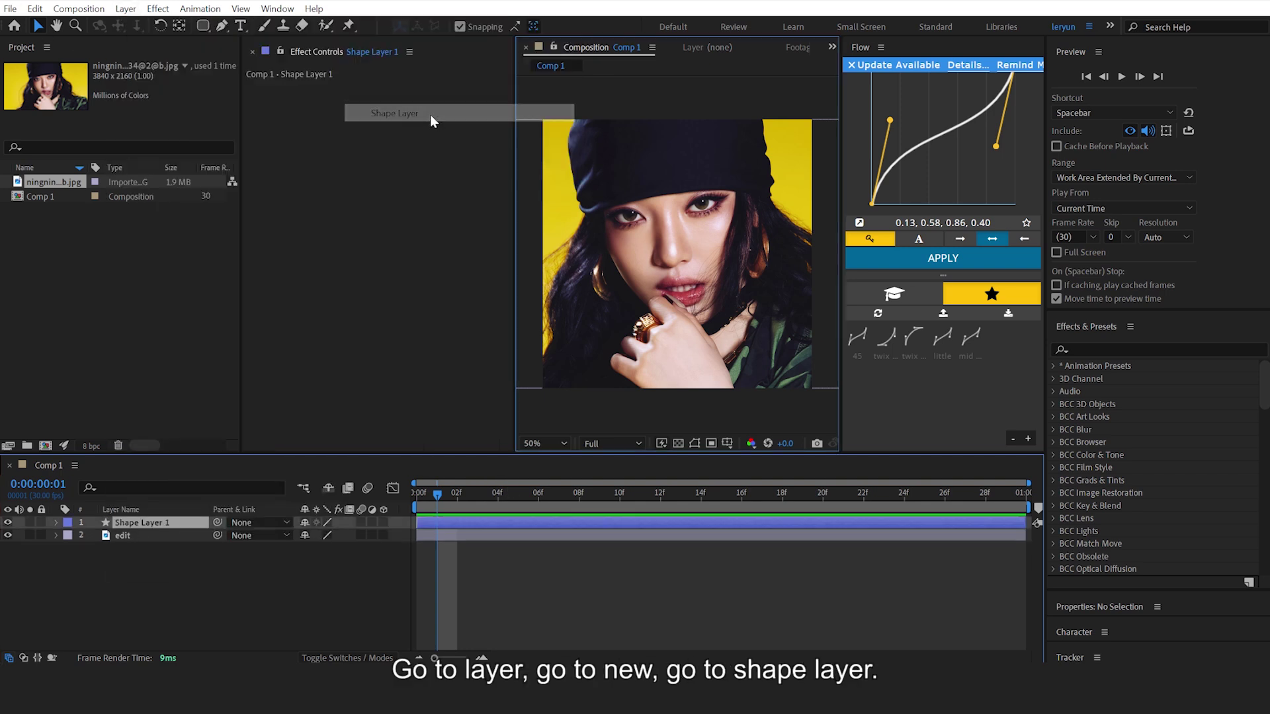
pyautogui.click(496, 505)
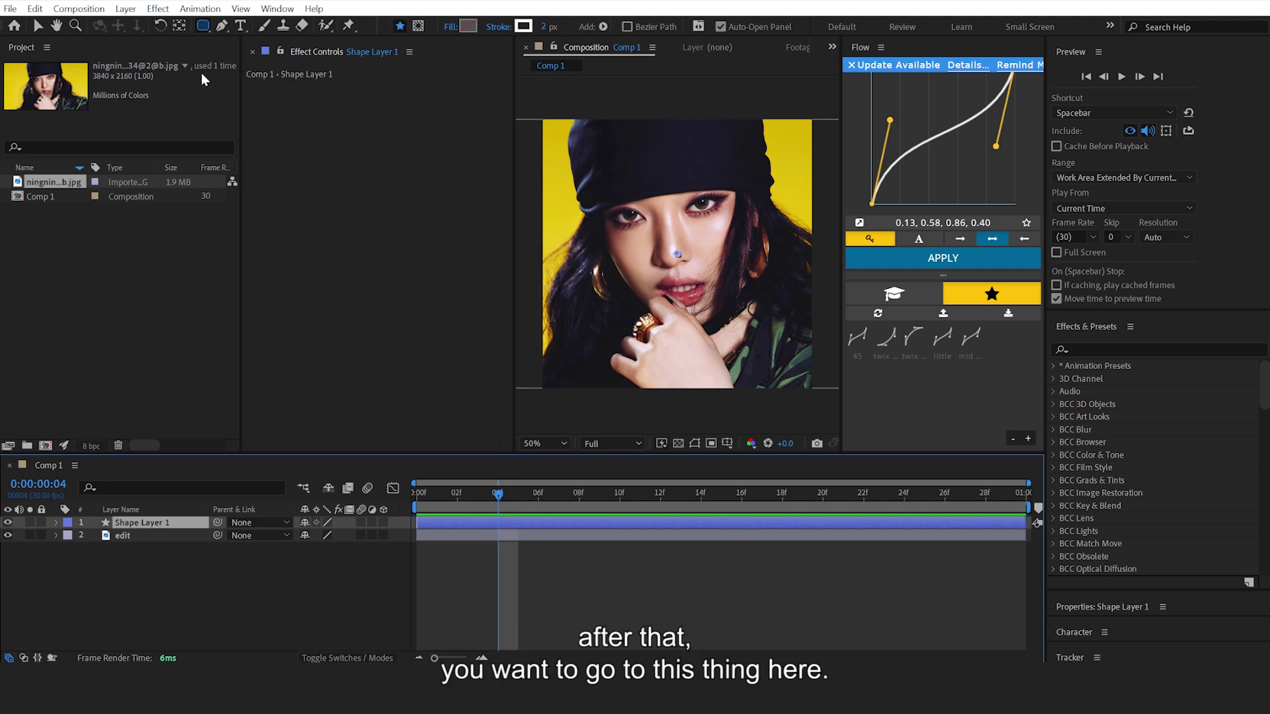
# - Switch to the Rounded Rectangle Tool and create a comp-sized Rectangle 1 on Shape Layer 1
pyautogui.click(203, 28)
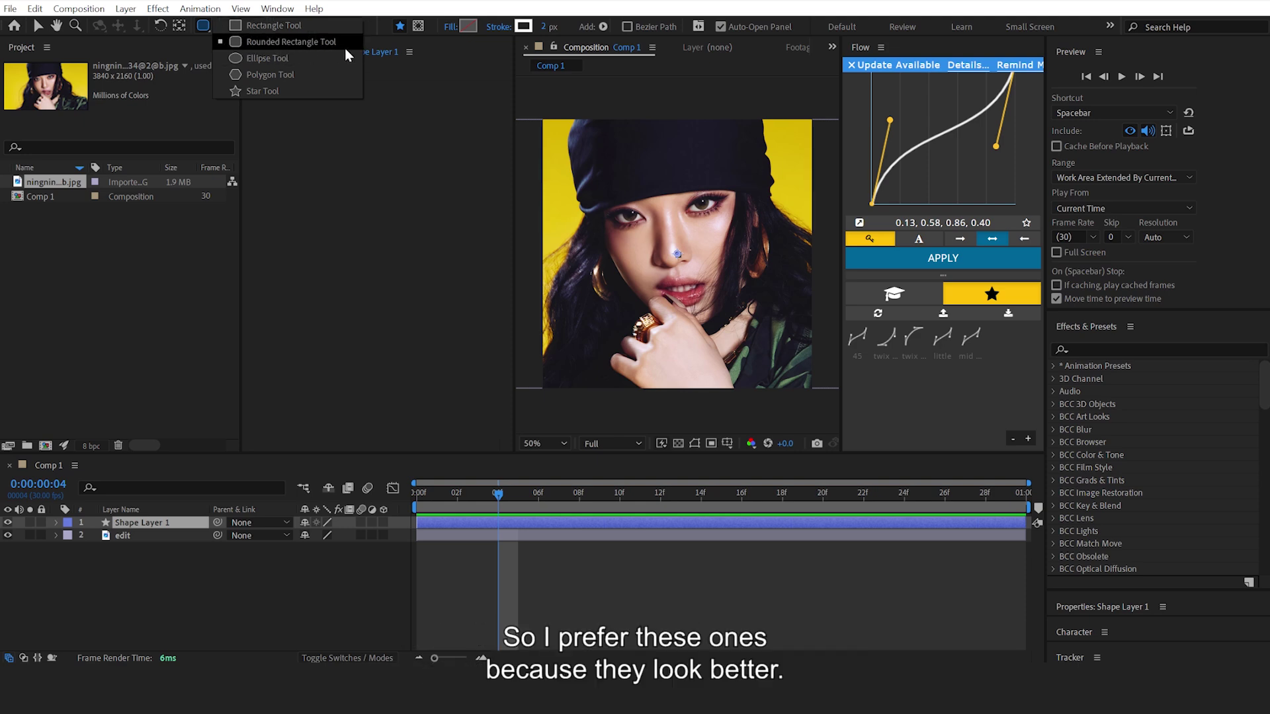
pyautogui.click(289, 44)
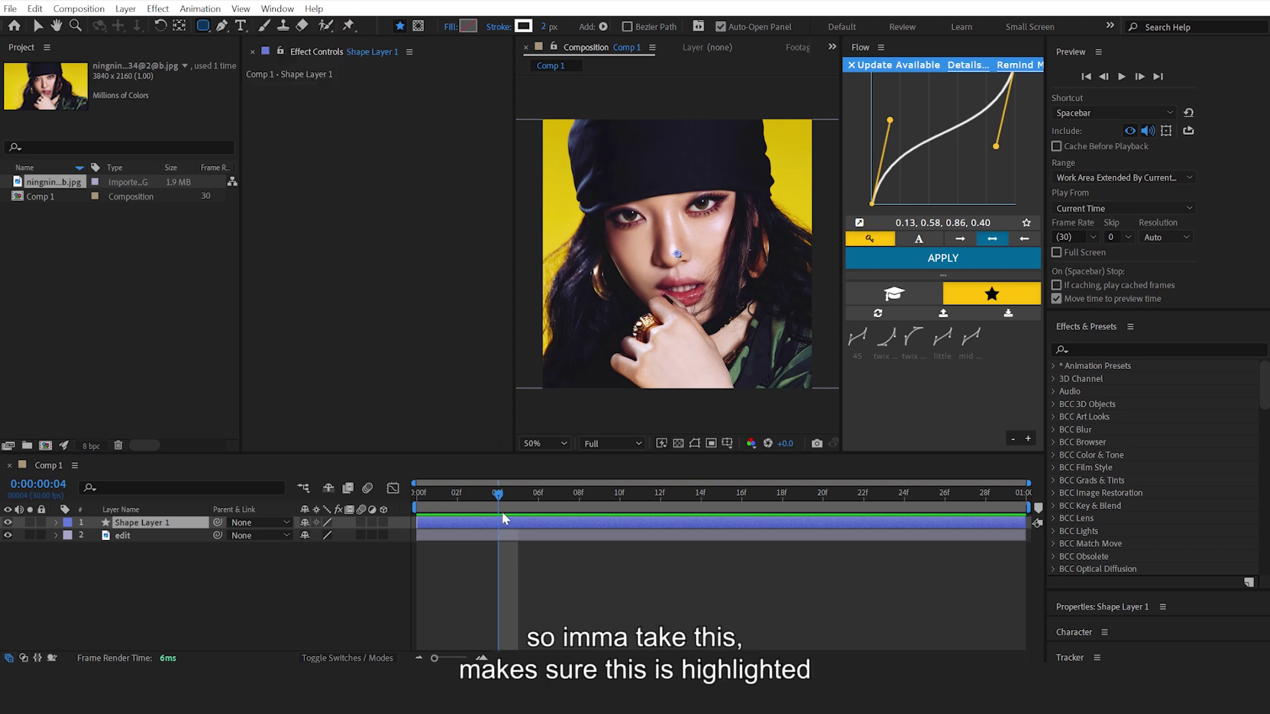
pyautogui.doubleClick(202, 27)
pyautogui.click(482, 609)
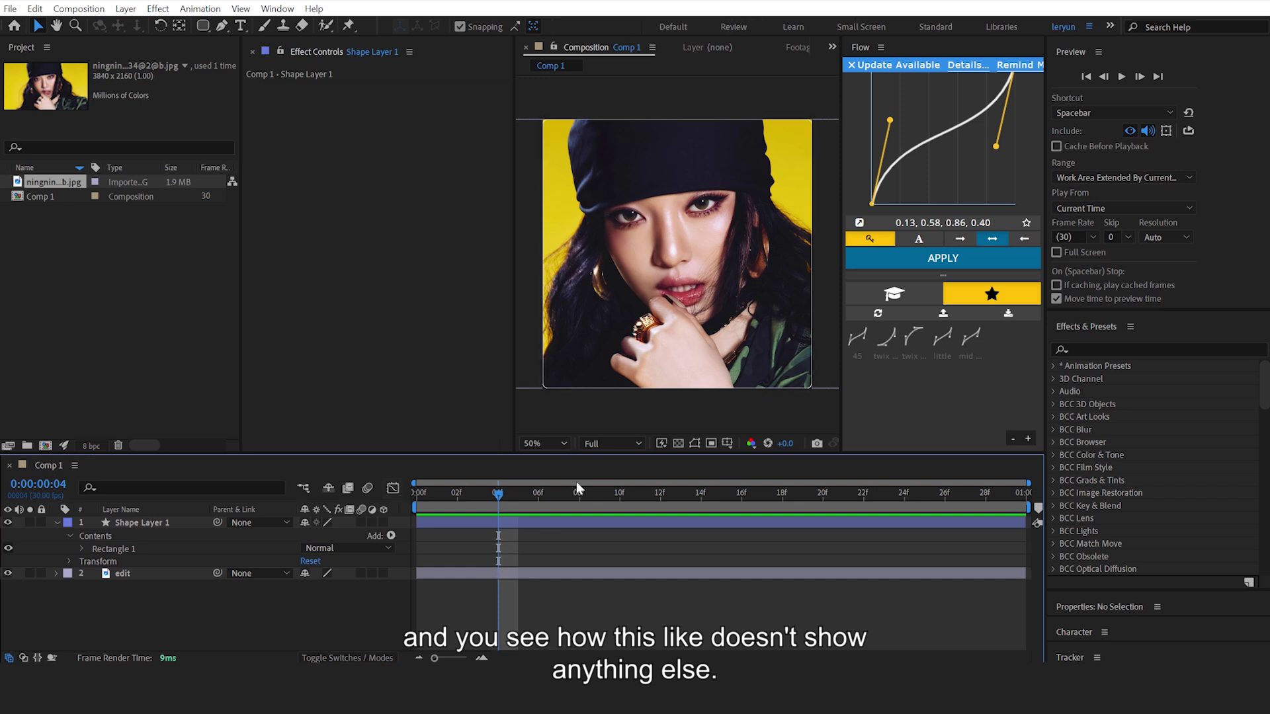
# - Set Rectangle 1's fill to None in Fill Options after briefly trying a solid fill
pyautogui.click(538, 522)
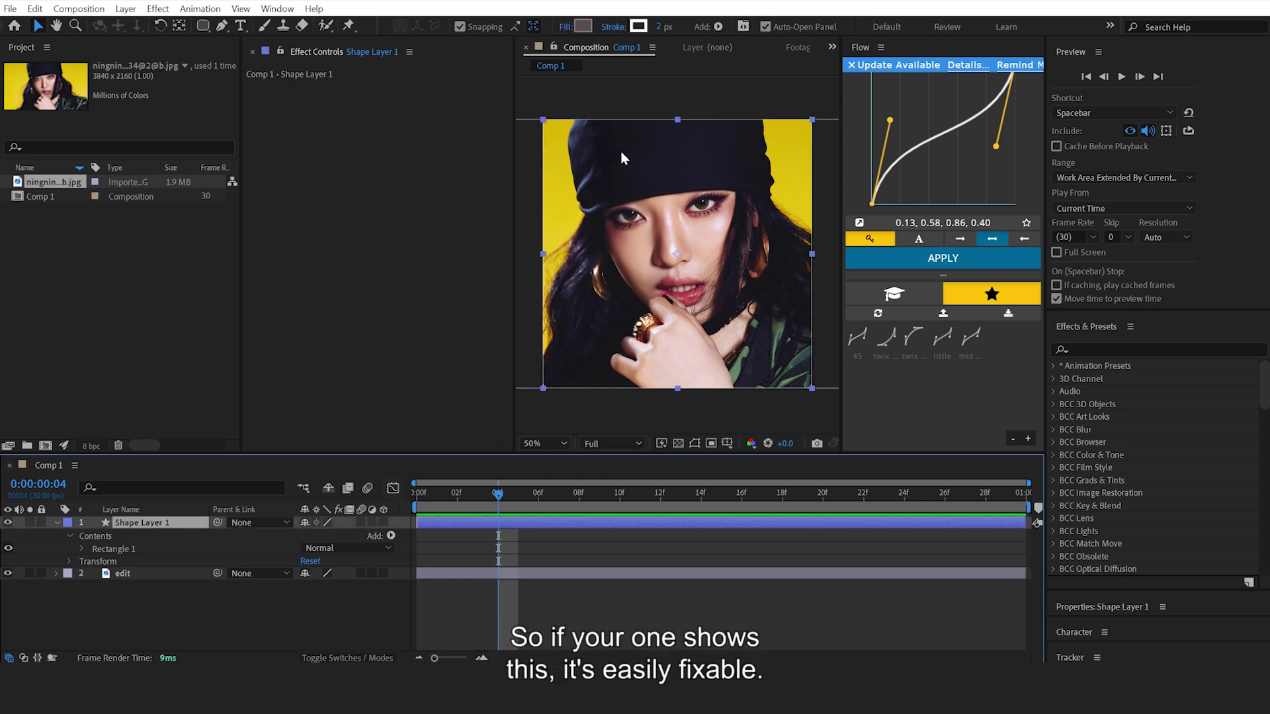
pyautogui.click(566, 26)
pyautogui.click(585, 290)
pyautogui.click(606, 373)
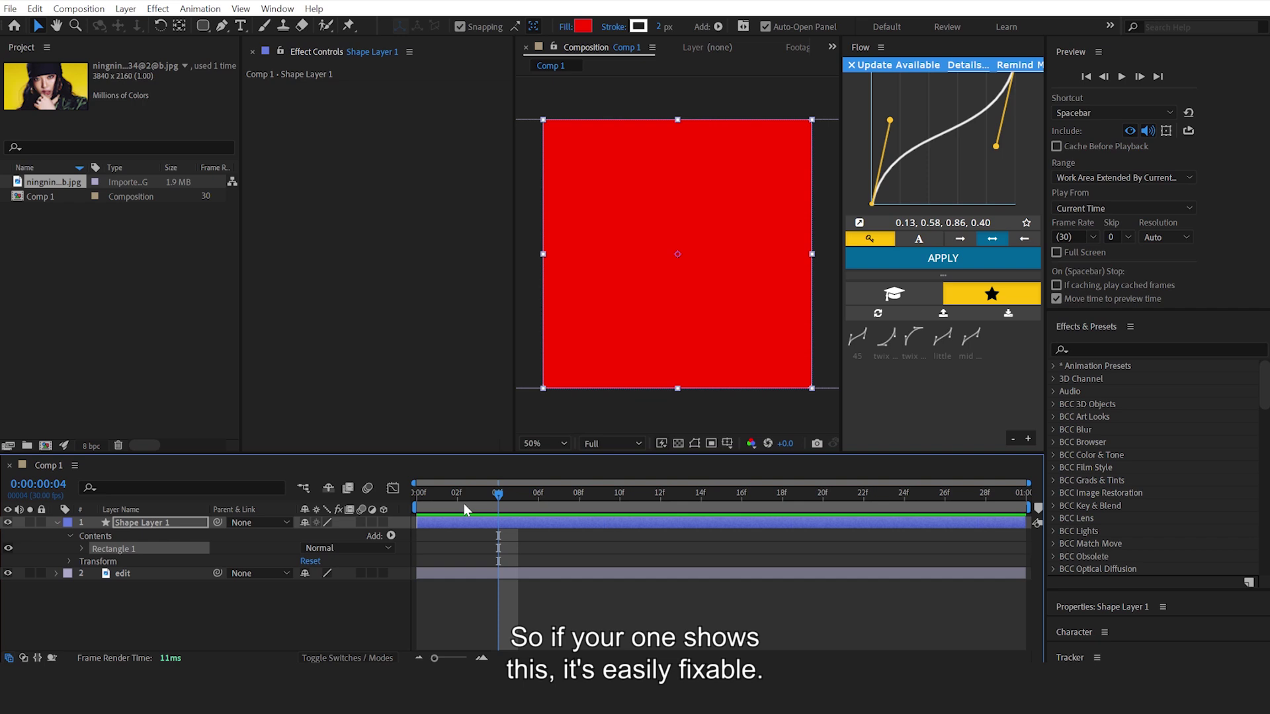
pyautogui.click(580, 525)
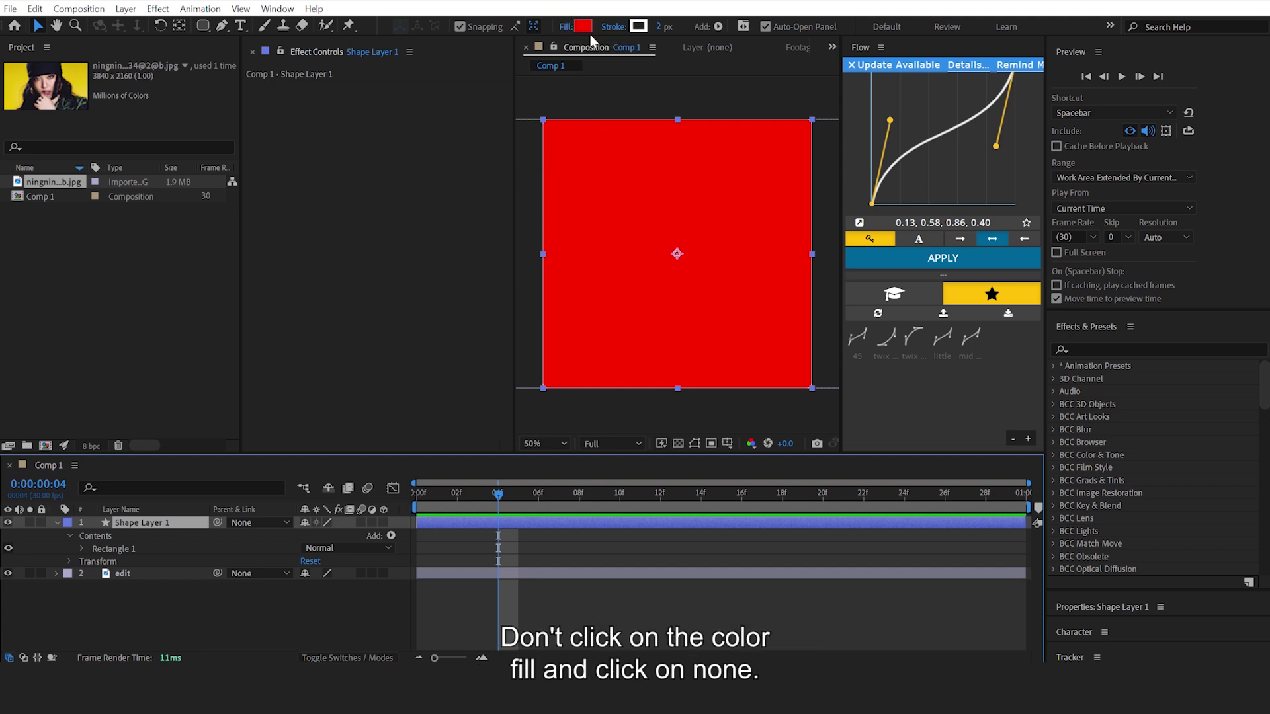
pyautogui.click(566, 26)
pyautogui.click(559, 290)
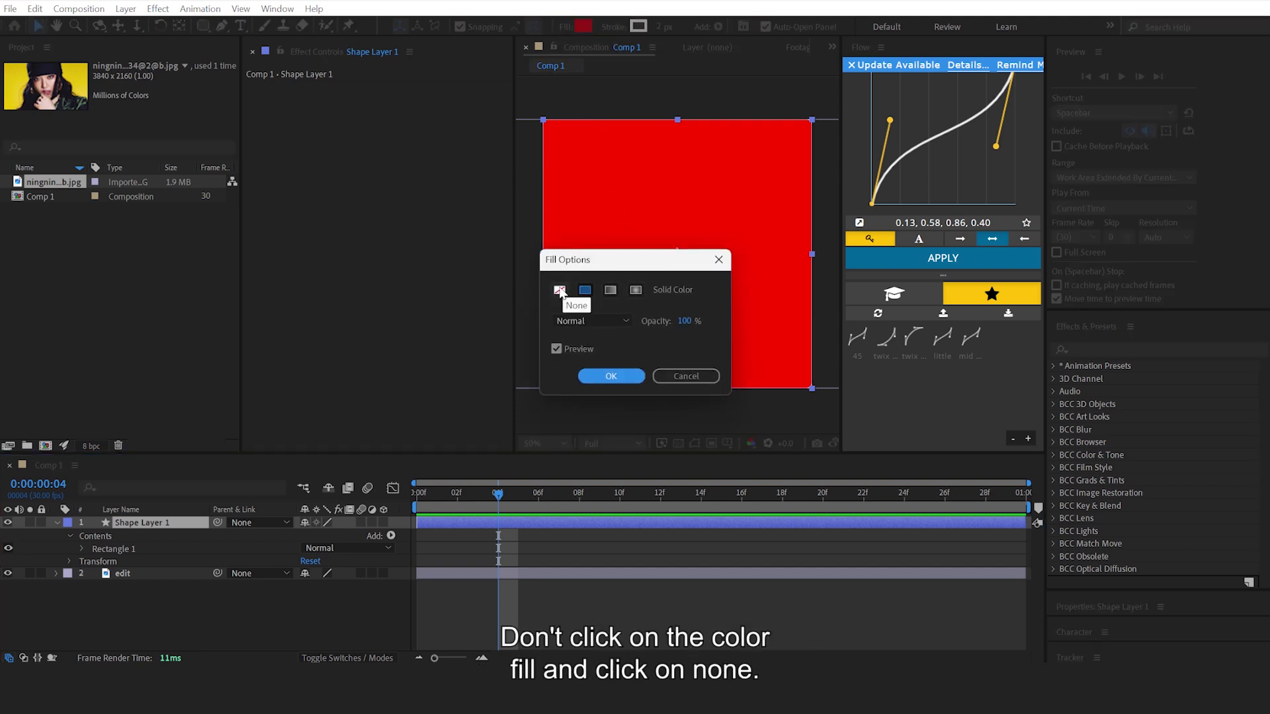
pyautogui.click(611, 375)
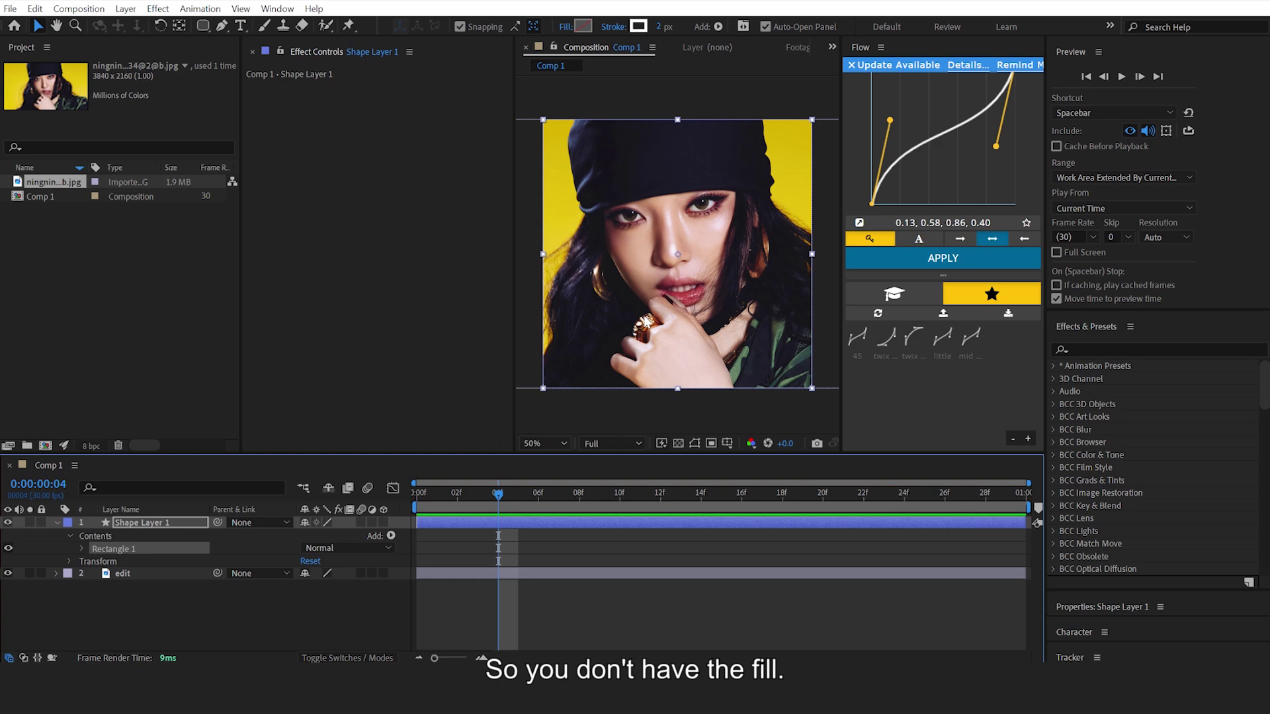
# - Give Rectangle 1 a white Solid Color stroke
pyautogui.click(638, 27)
pyautogui.click(781, 240)
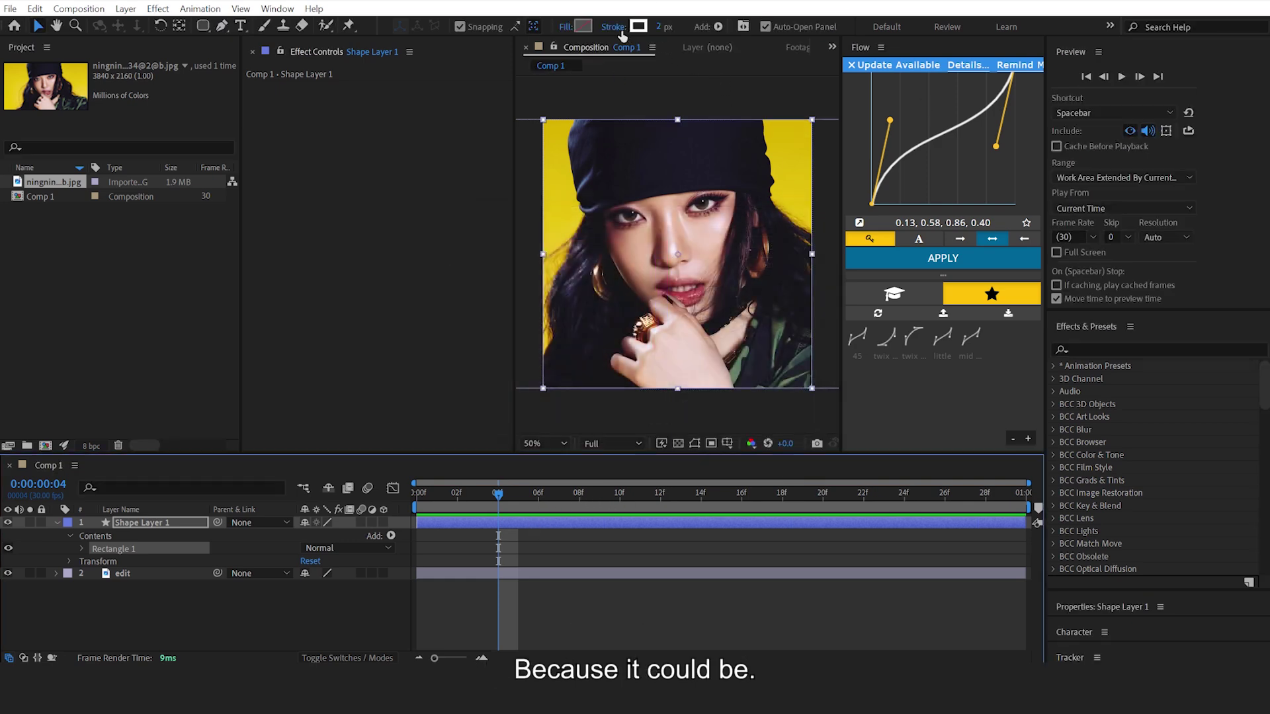
pyautogui.click(614, 30)
pyautogui.click(560, 289)
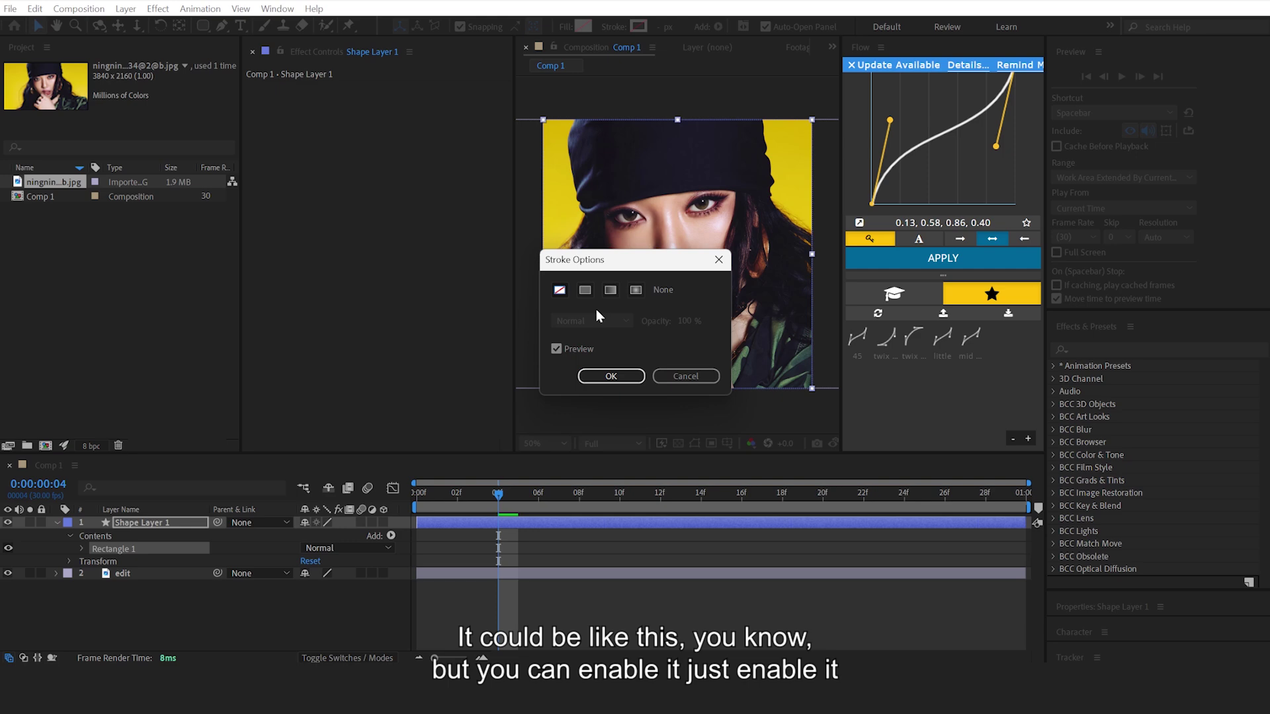
pyautogui.click(585, 290)
pyautogui.click(611, 376)
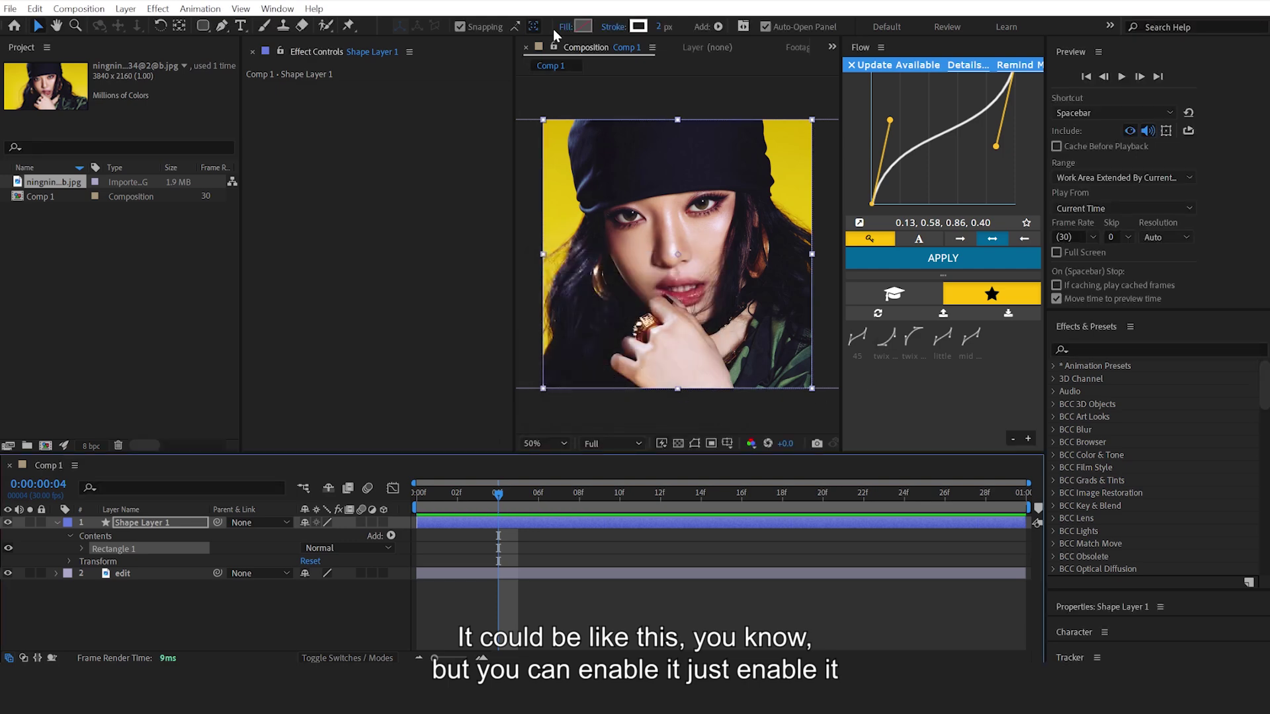
# - Set the stroke width to 2 px and preview the thin border
pyautogui.click(662, 27)
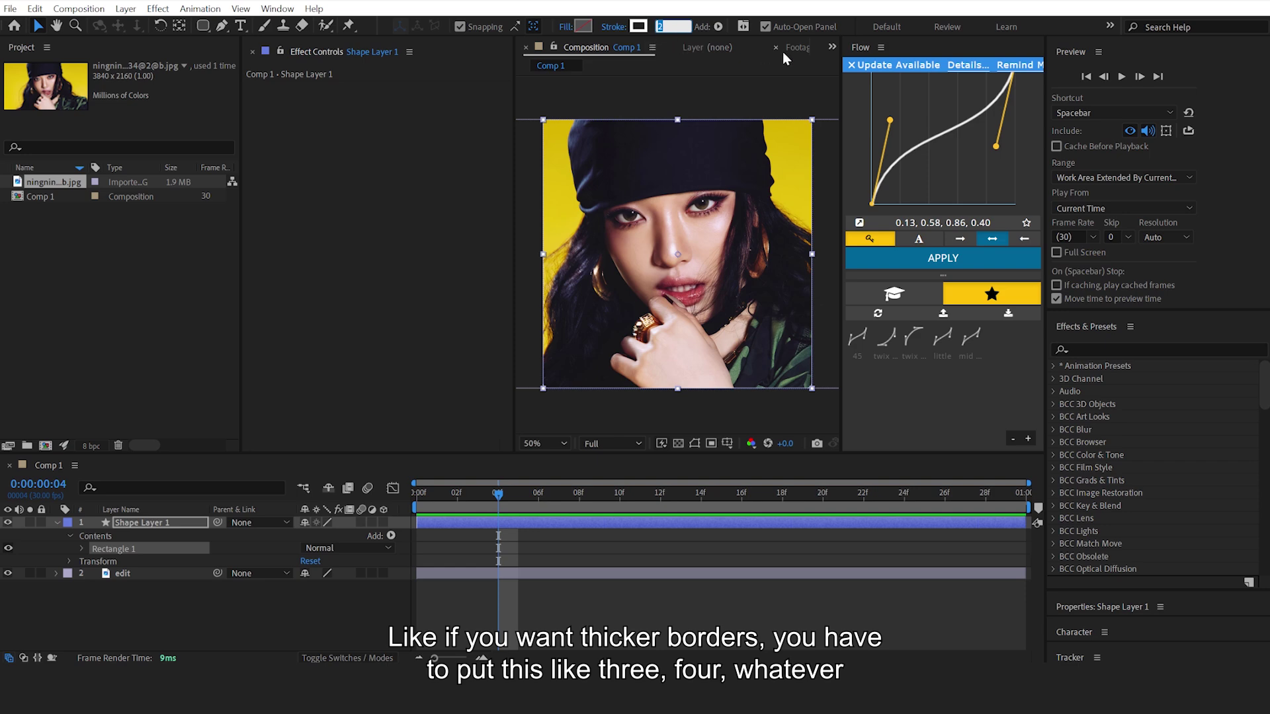
pyautogui.click(559, 547)
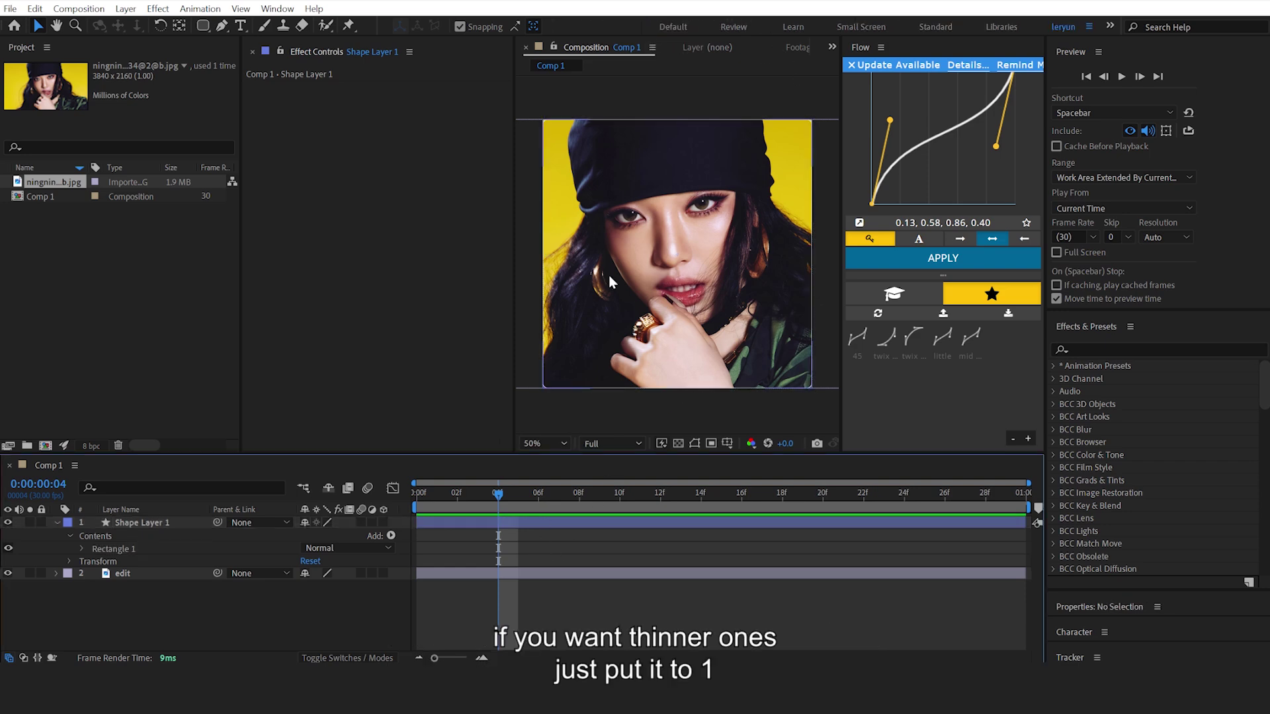
pyautogui.click(547, 521)
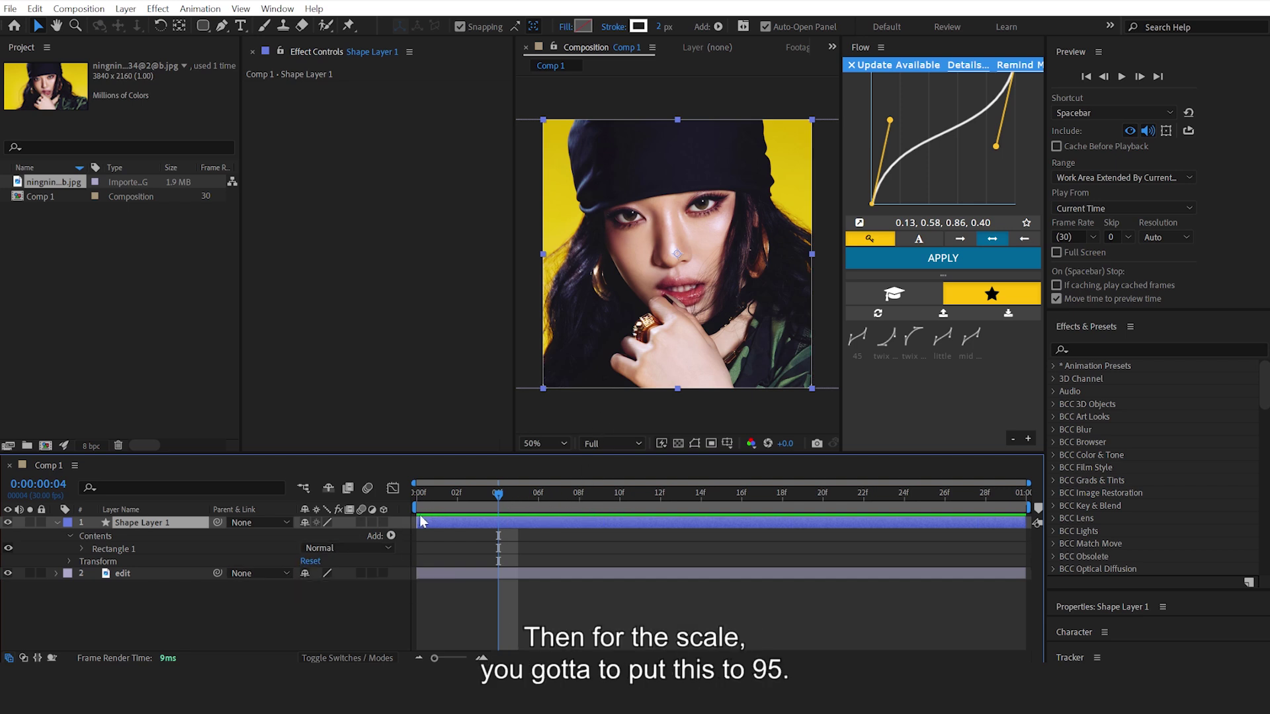
# - Set Shape Layer 1's Scale to 95%
pyautogui.press('s')
pyautogui.click(350, 535)
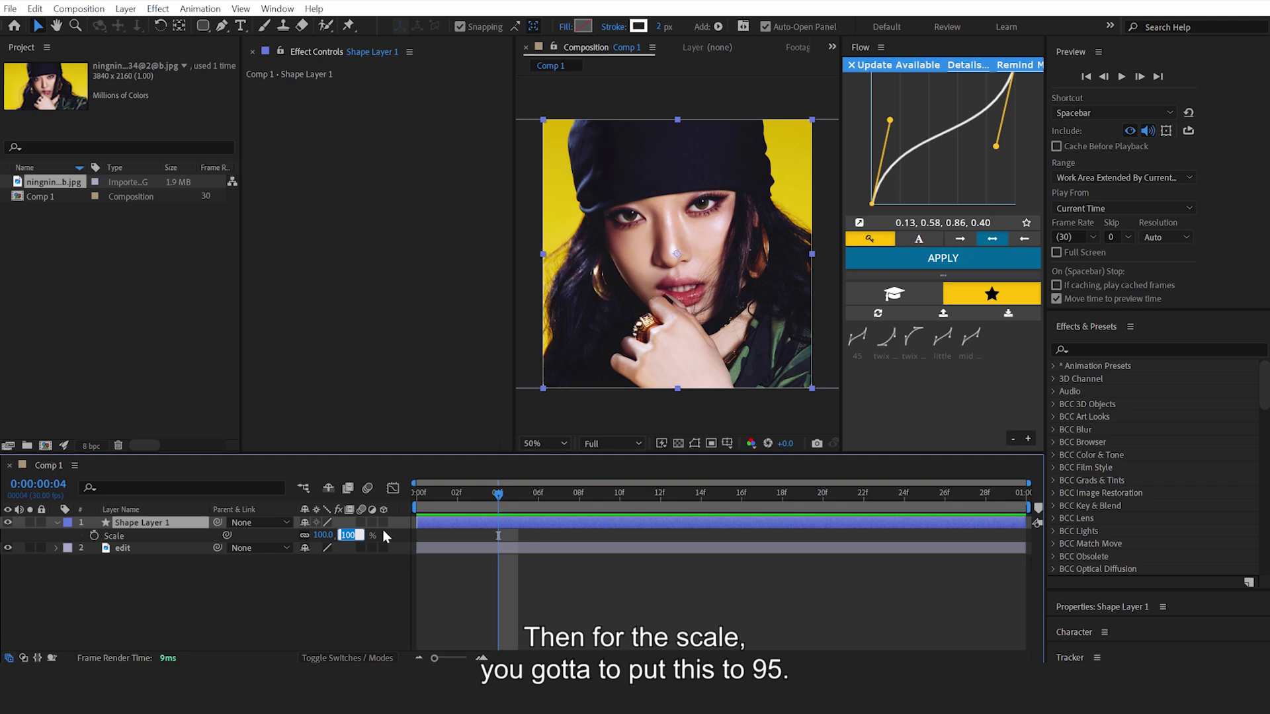
pyautogui.write('95')
pyautogui.press('Return')
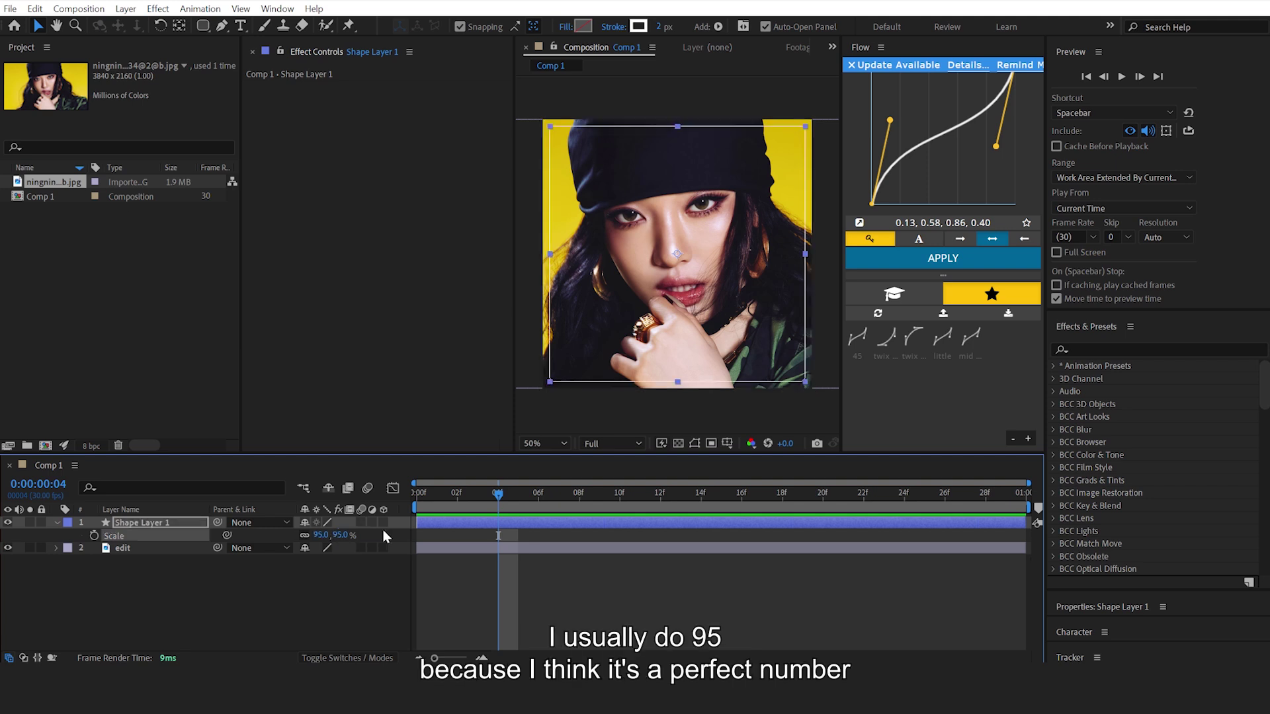
pyautogui.click(572, 599)
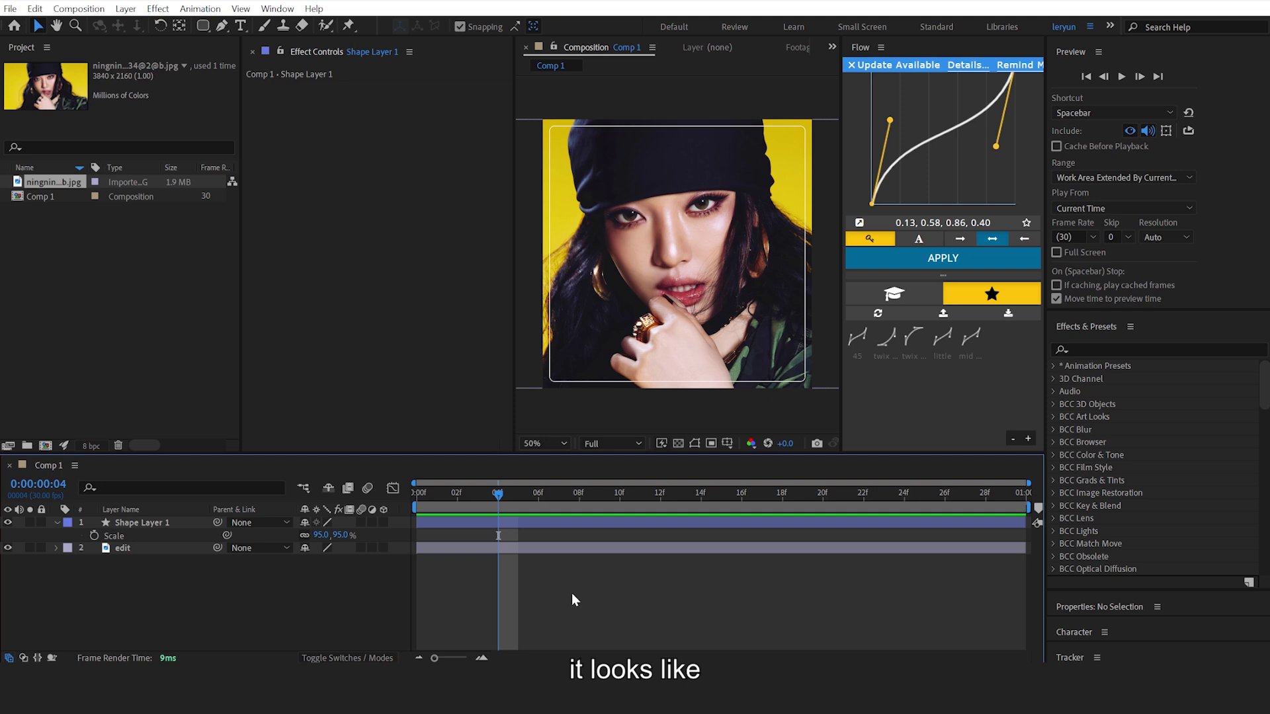
# - Move the playhead from frame 01 forward to frame 04
pyautogui.click(446, 506)
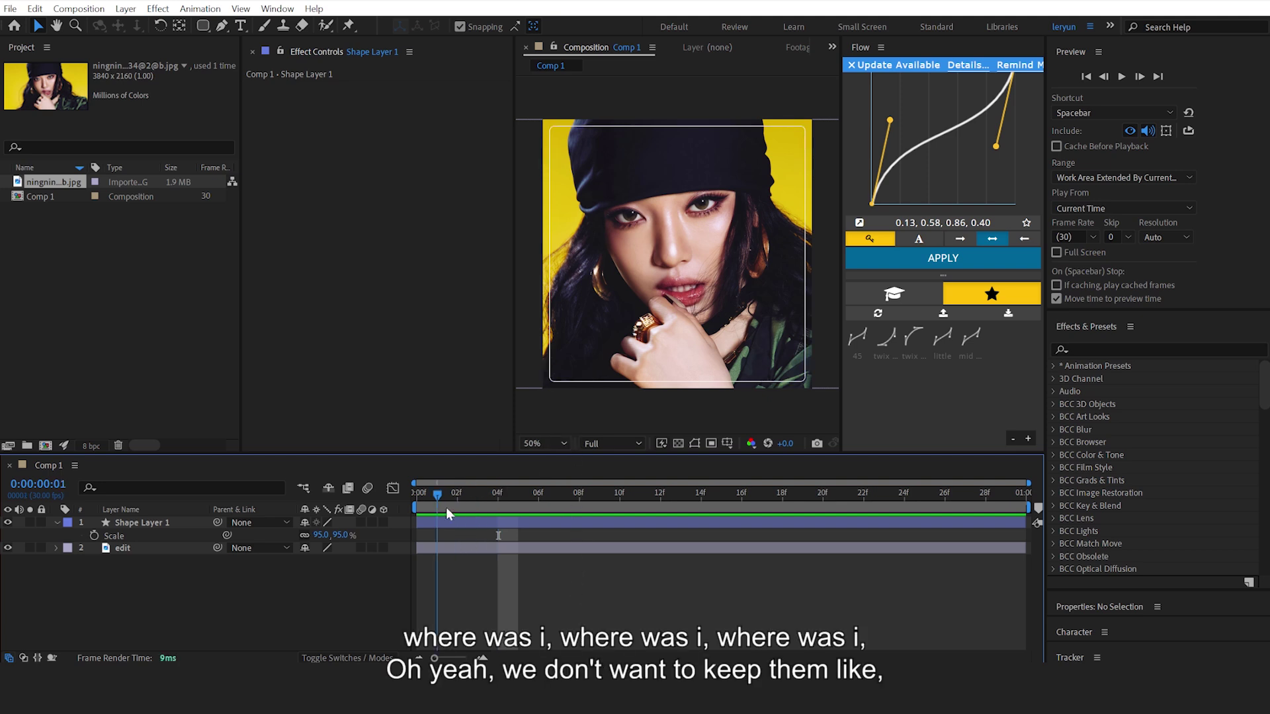
pyautogui.press('pagedown')
pyautogui.press('pagedown')
pyautogui.press('pagedown')
pyautogui.click(451, 521)
pyautogui.click(513, 540)
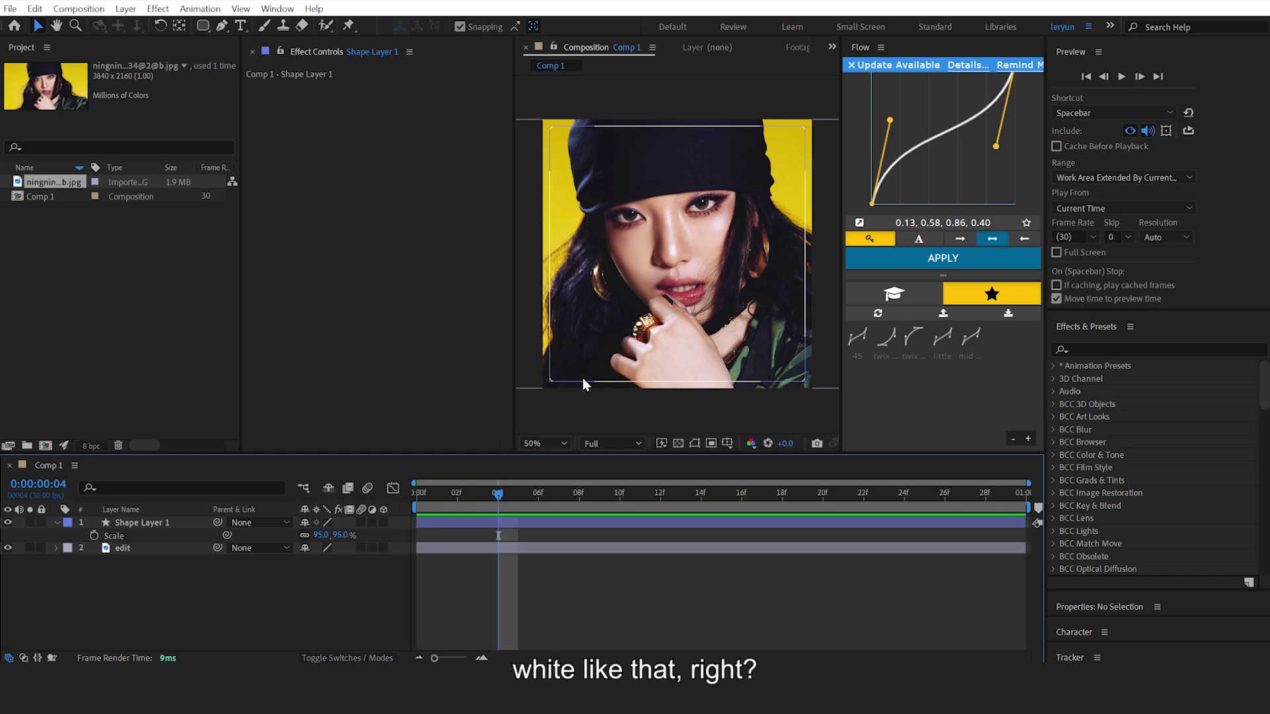
# - Set Shape Layer 1's blending mode to Overlay
pyautogui.click(511, 523)
pyautogui.rightClick(510, 522)
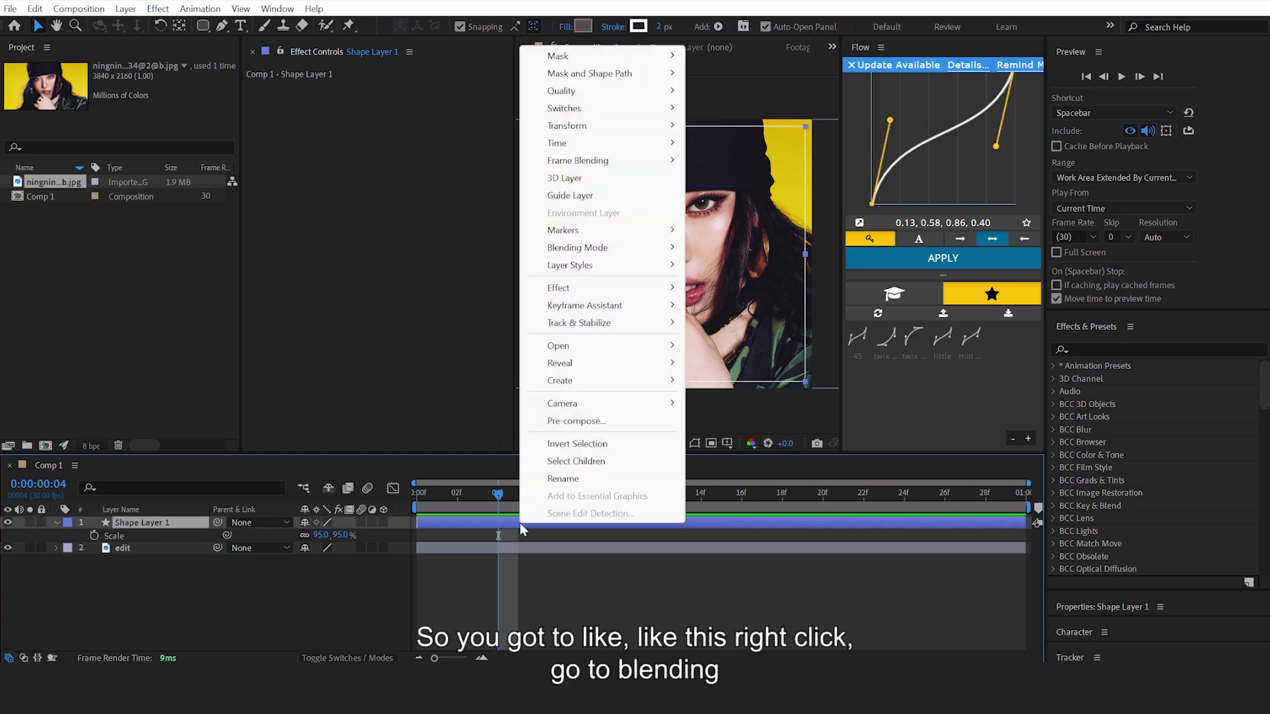
pyautogui.moveTo(651, 249)
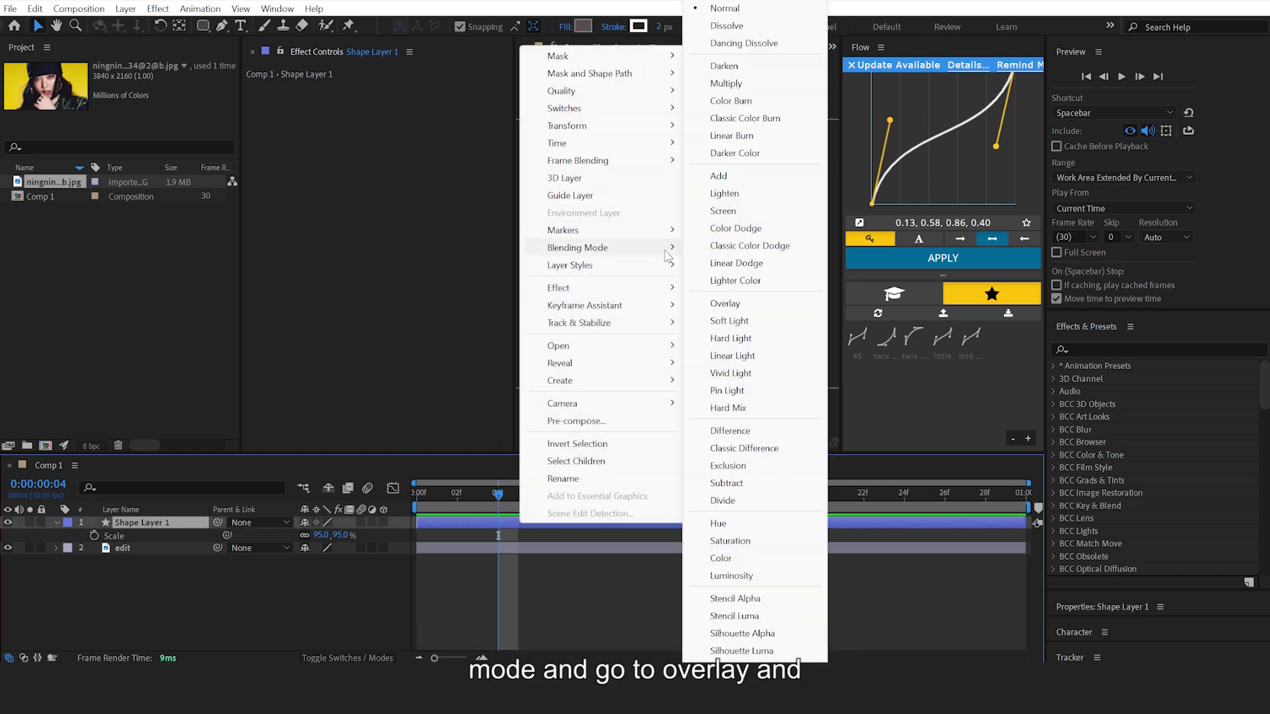
pyautogui.click(781, 305)
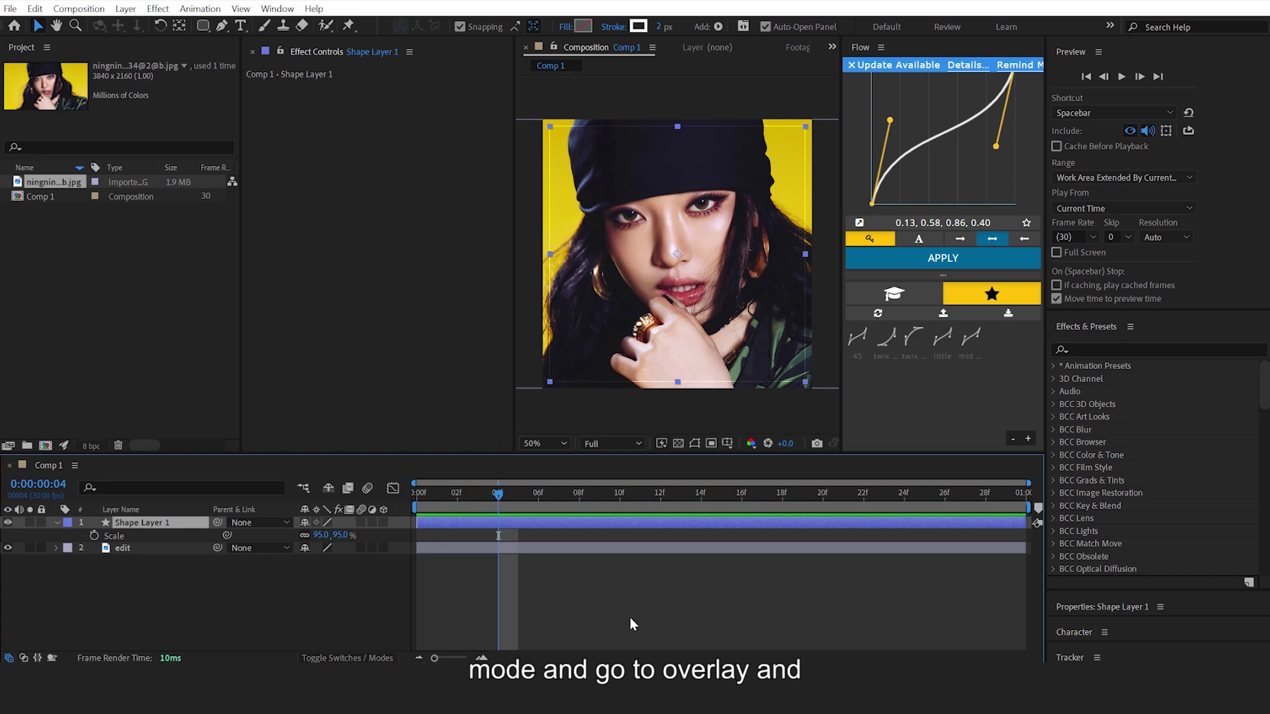
pyautogui.click(627, 595)
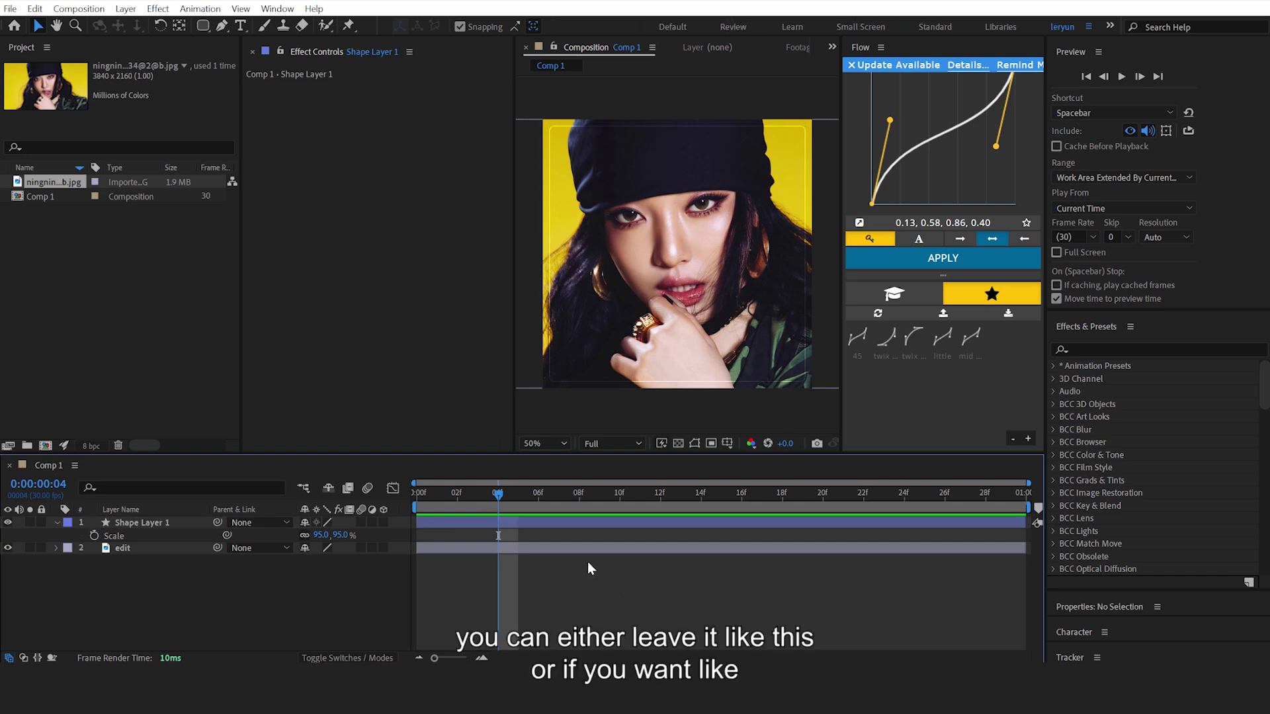
pyautogui.click(530, 523)
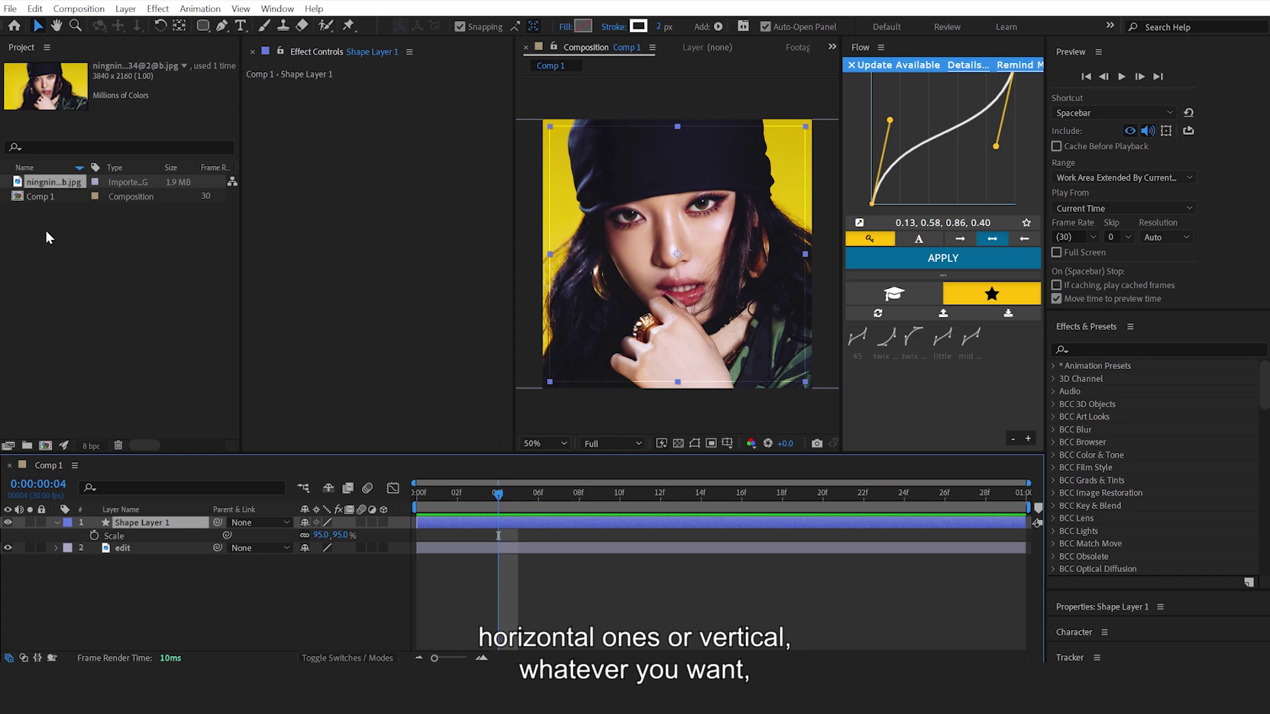
pyautogui.click(303, 535)
pyautogui.moveTo(320, 535); pyautogui.dragTo(736, 606)
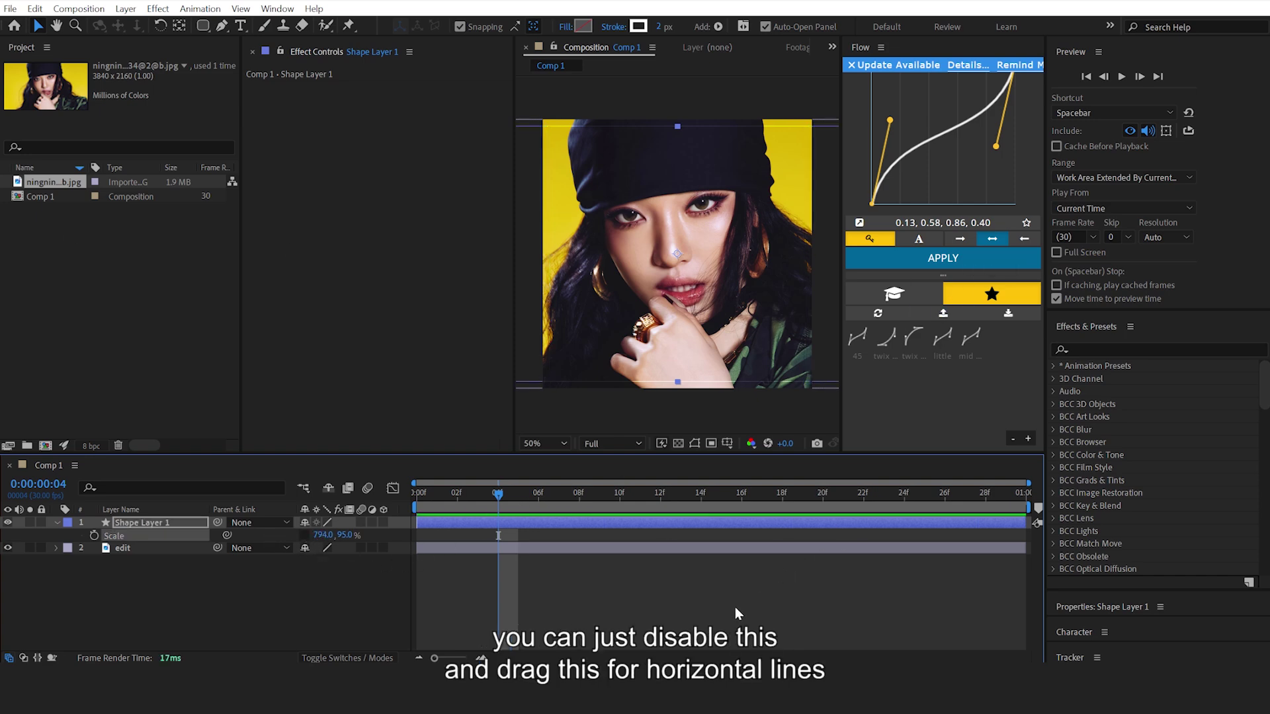
pyautogui.click(736, 606)
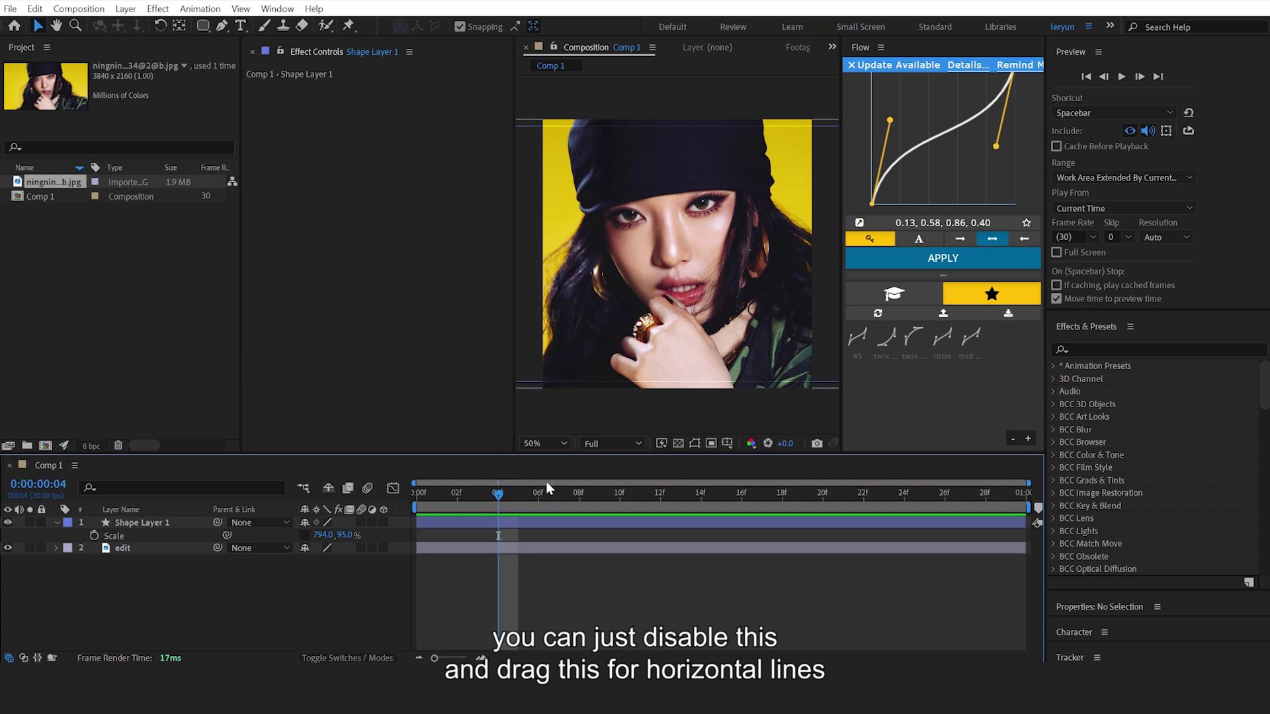
pyautogui.hotkey('ctrl', 'z')
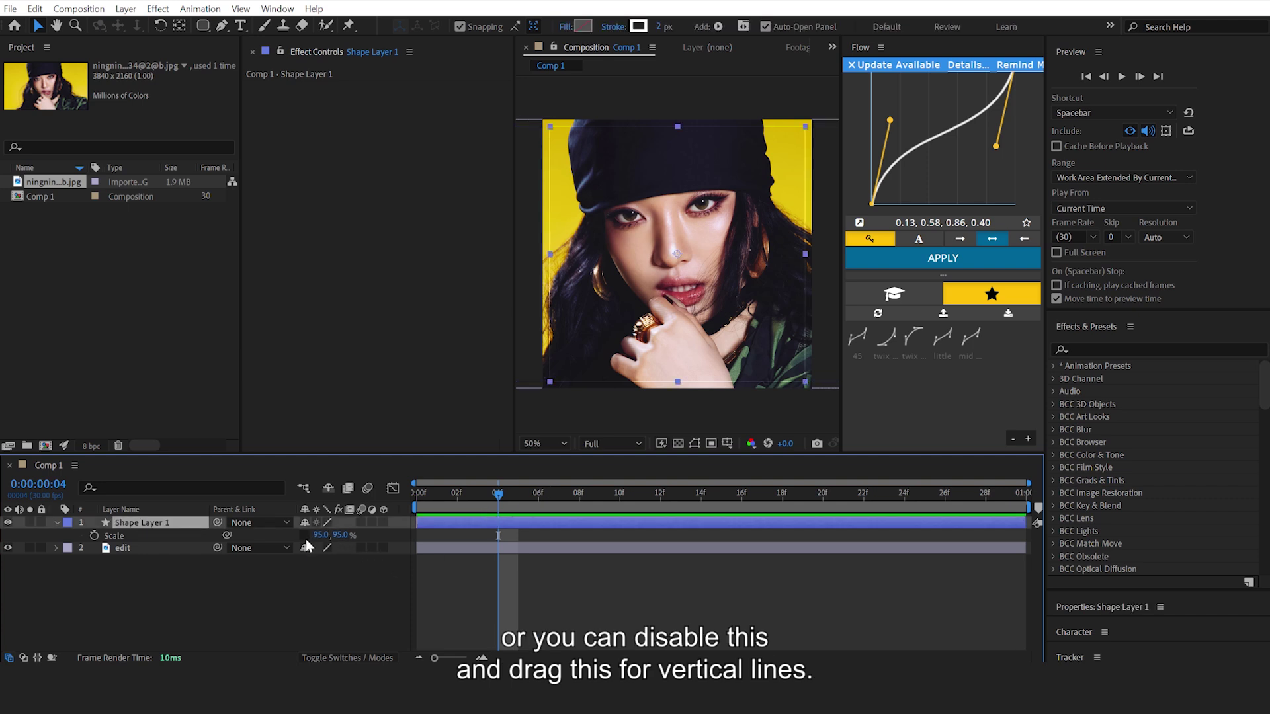
pyautogui.moveTo(340, 535); pyautogui.dragTo(744, 585)
pyautogui.click(744, 585)
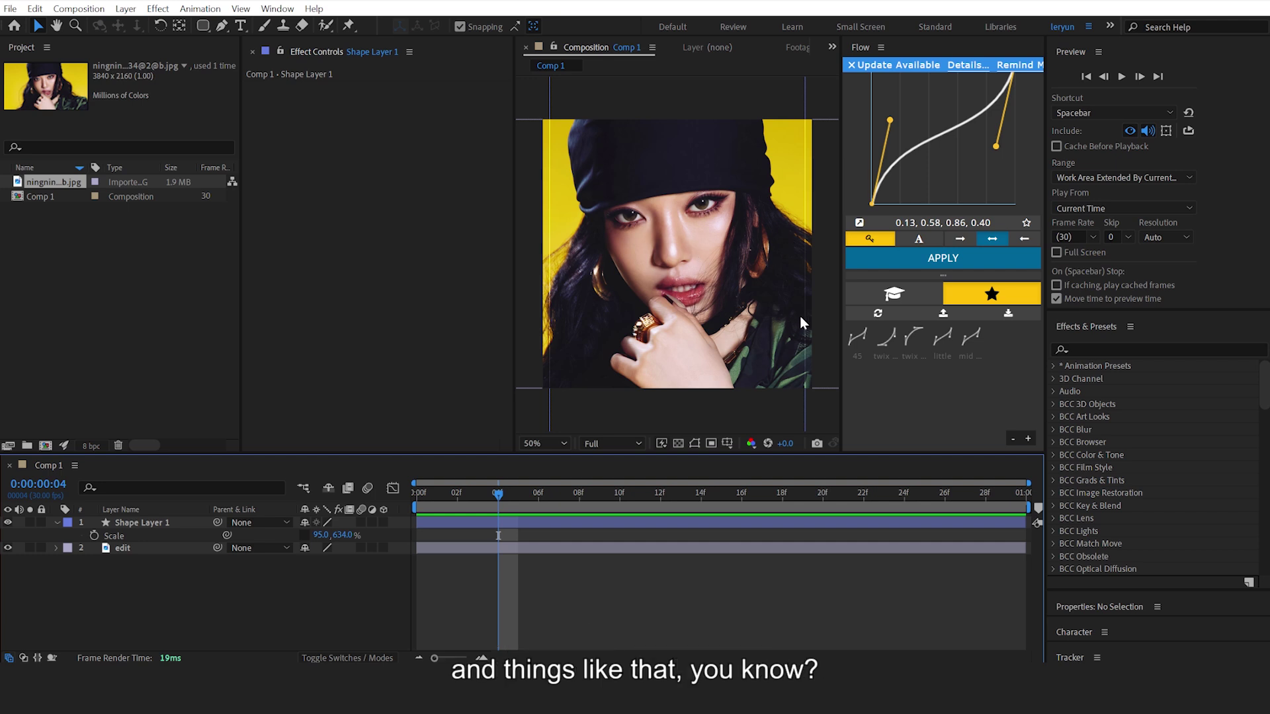
pyautogui.hotkey('ctrl', 'z')
pyautogui.click(776, 624)
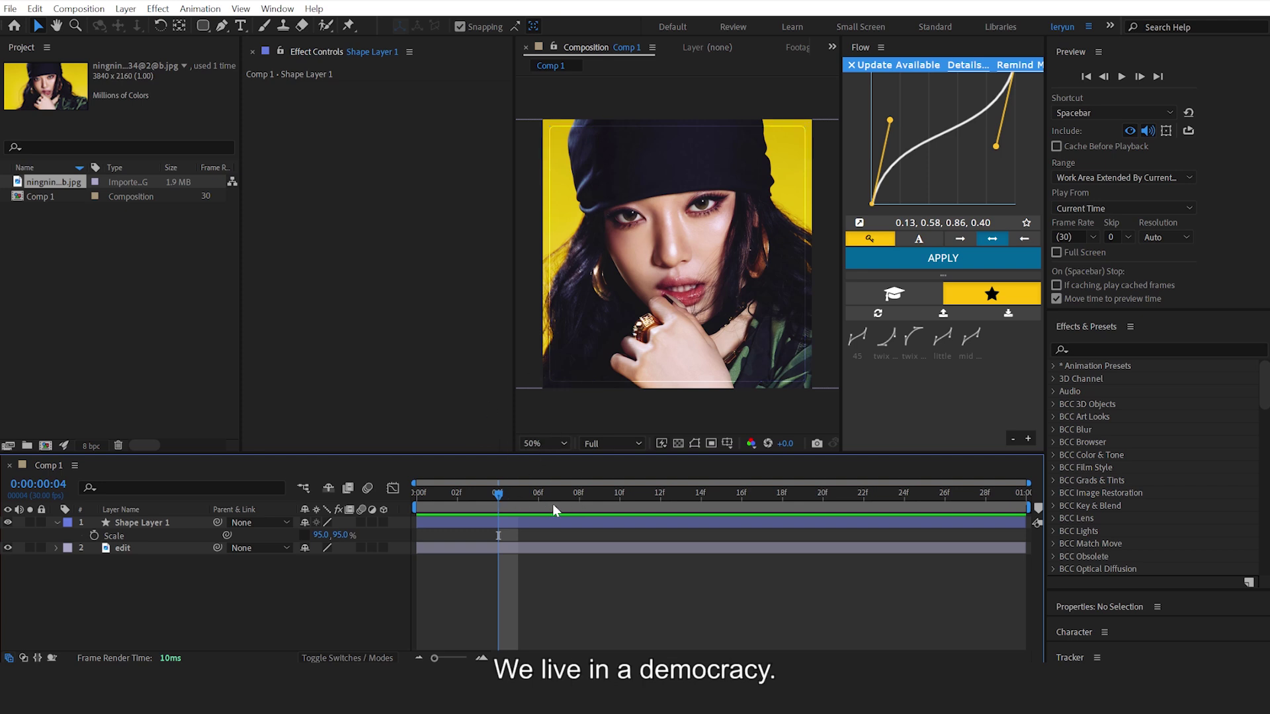
pyautogui.moveTo(531, 505); pyautogui.dragTo(455, 502)
pyautogui.moveTo(579, 498); pyautogui.dragTo(660, 498)
pyautogui.moveTo(509, 493); pyautogui.dragTo(457, 493)
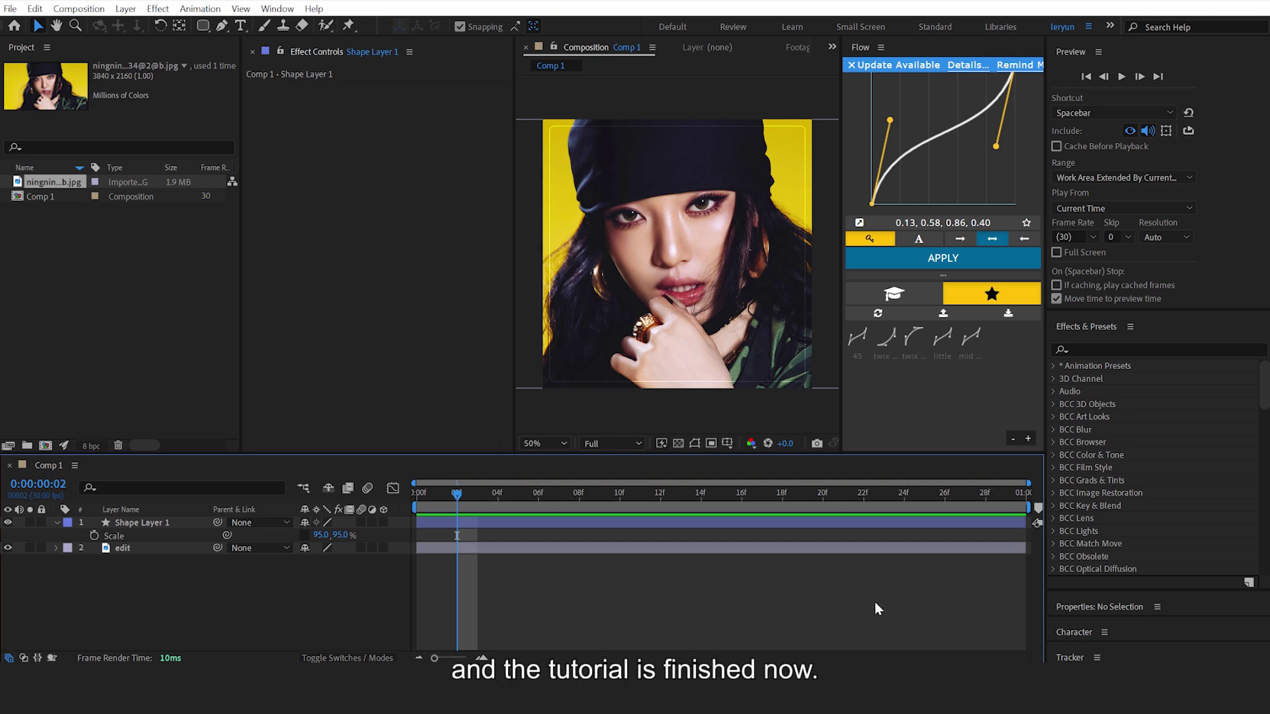
pyautogui.moveTo(469, 505); pyautogui.dragTo(573, 491)
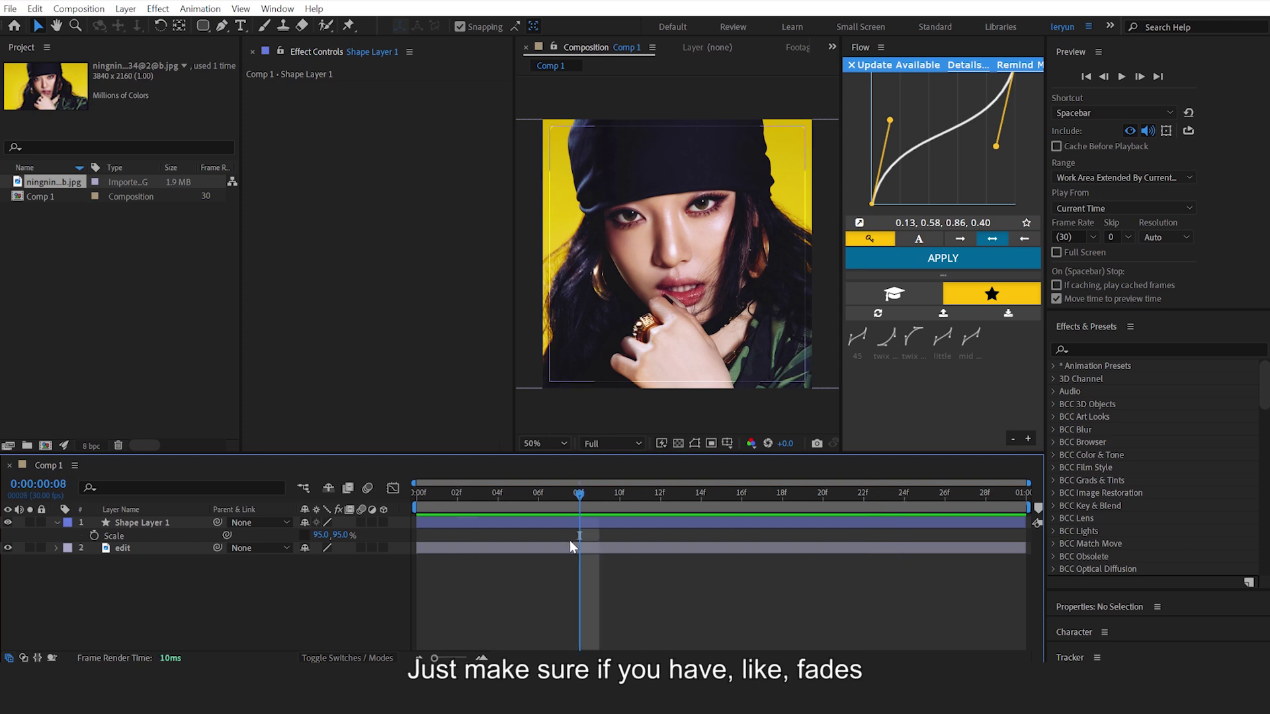
pyautogui.click(563, 522)
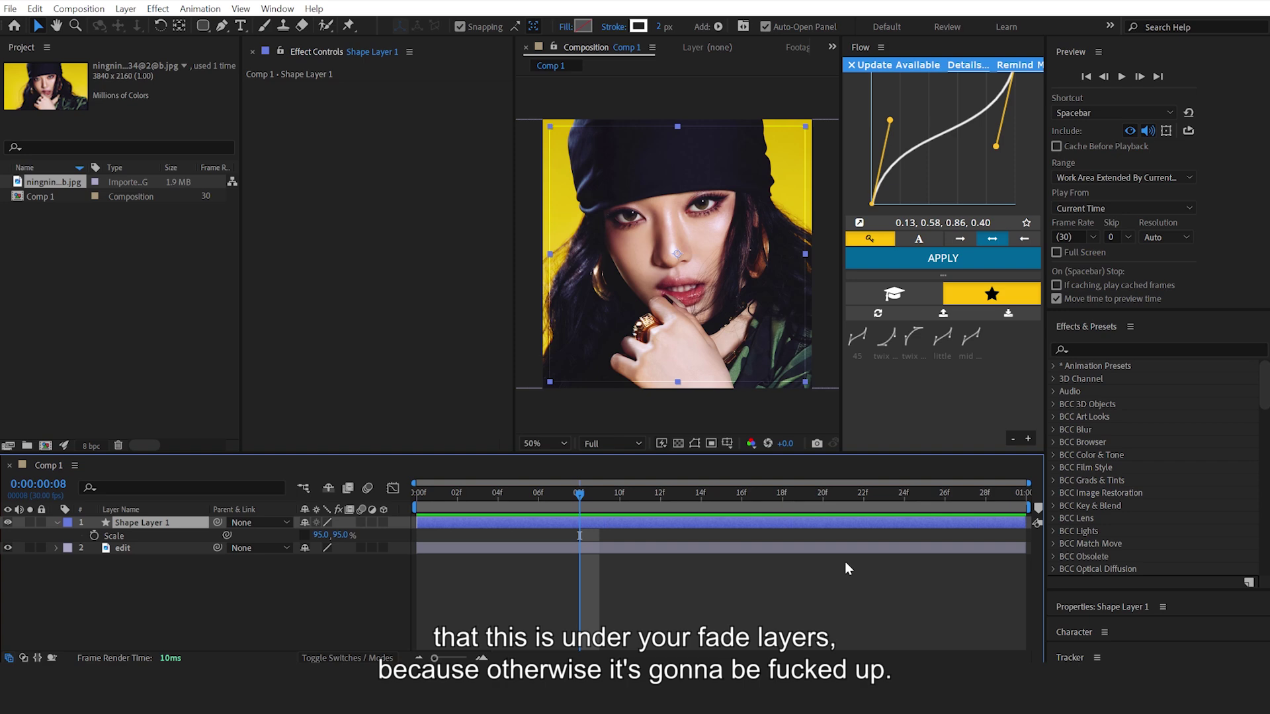
pyautogui.click(657, 568)
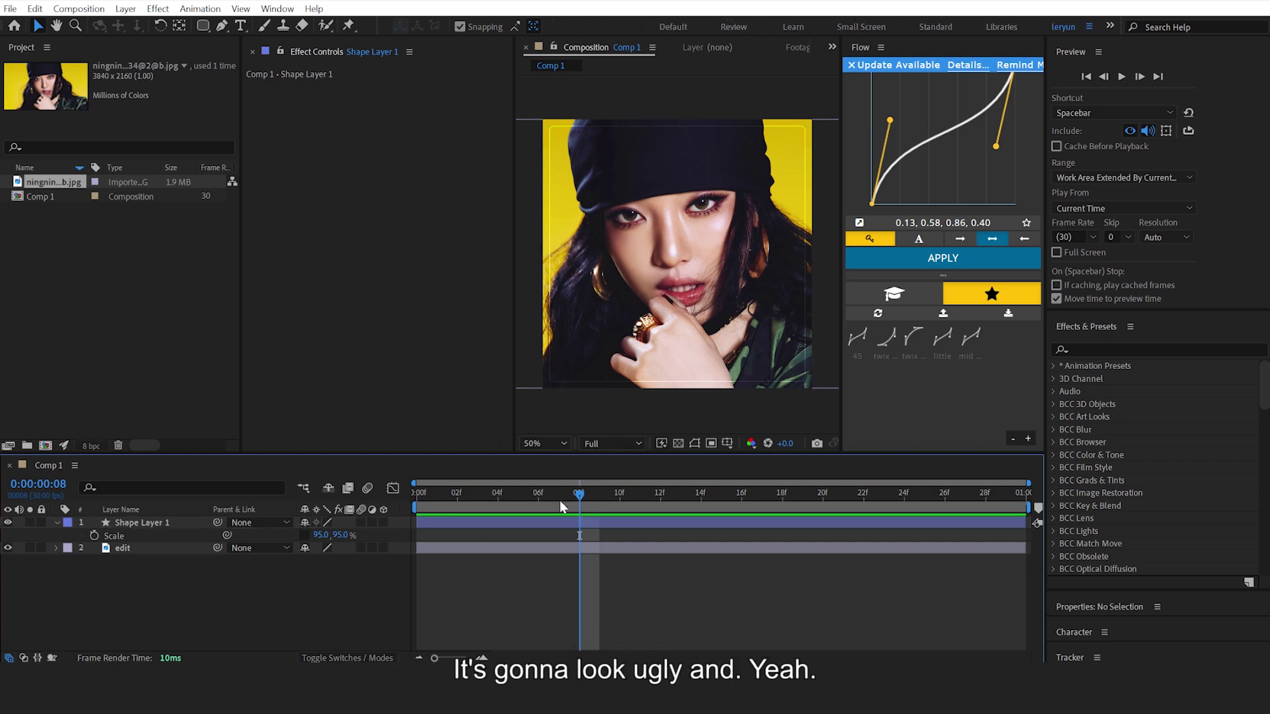
pyautogui.click(506, 494)
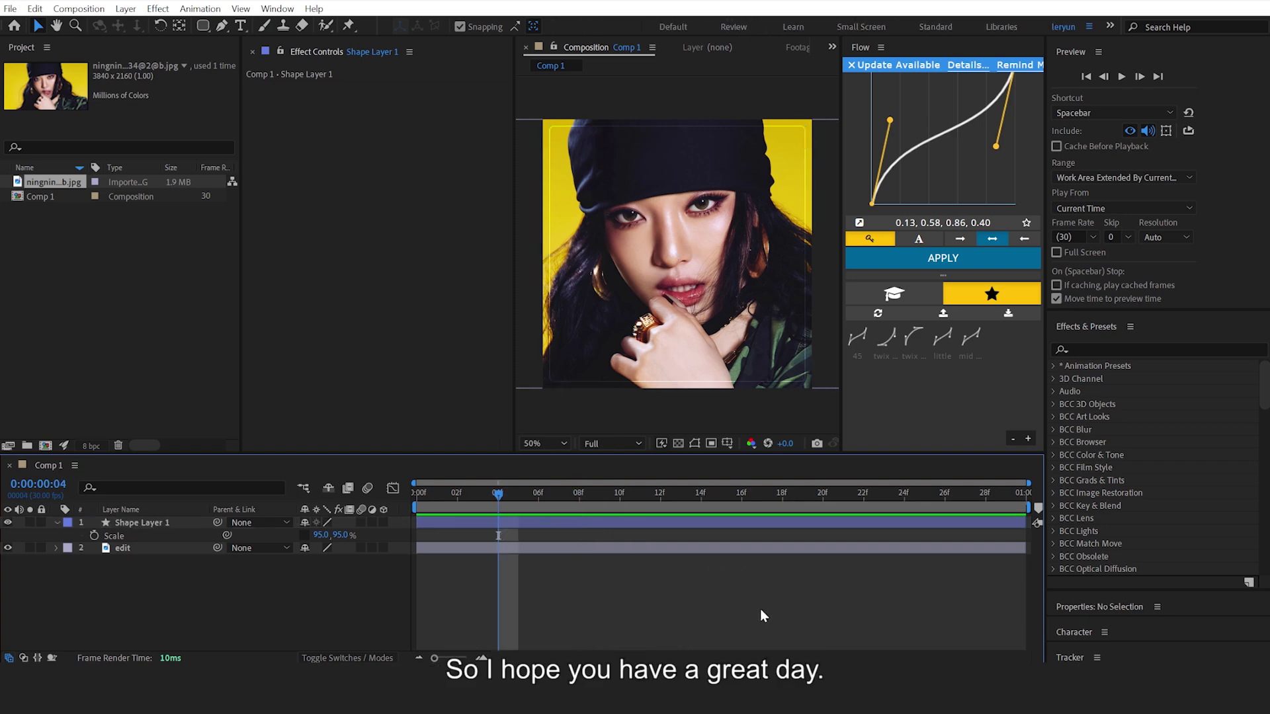